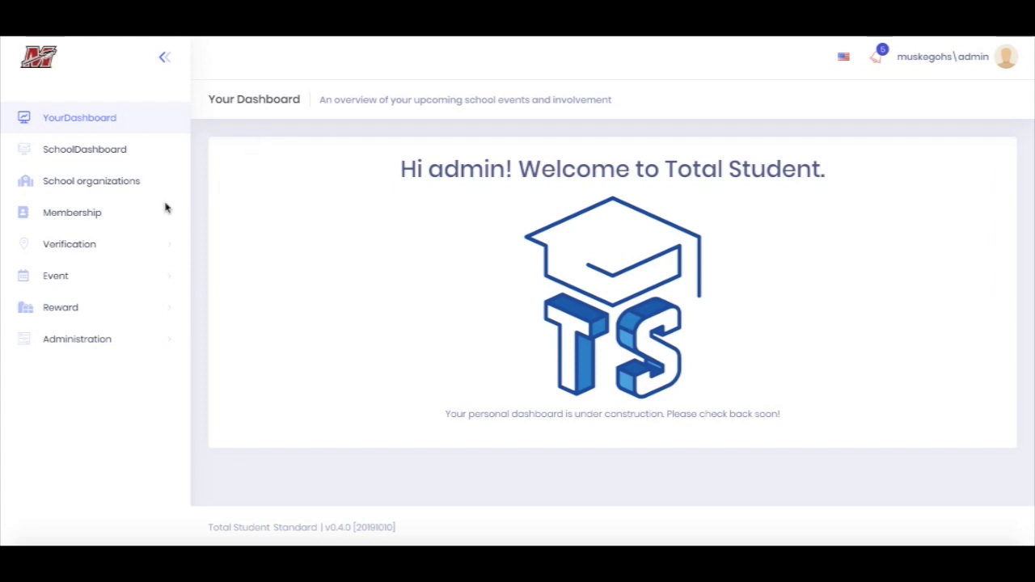
Open the Baseball Freshman organization from the school organizations
left_click(84, 184)
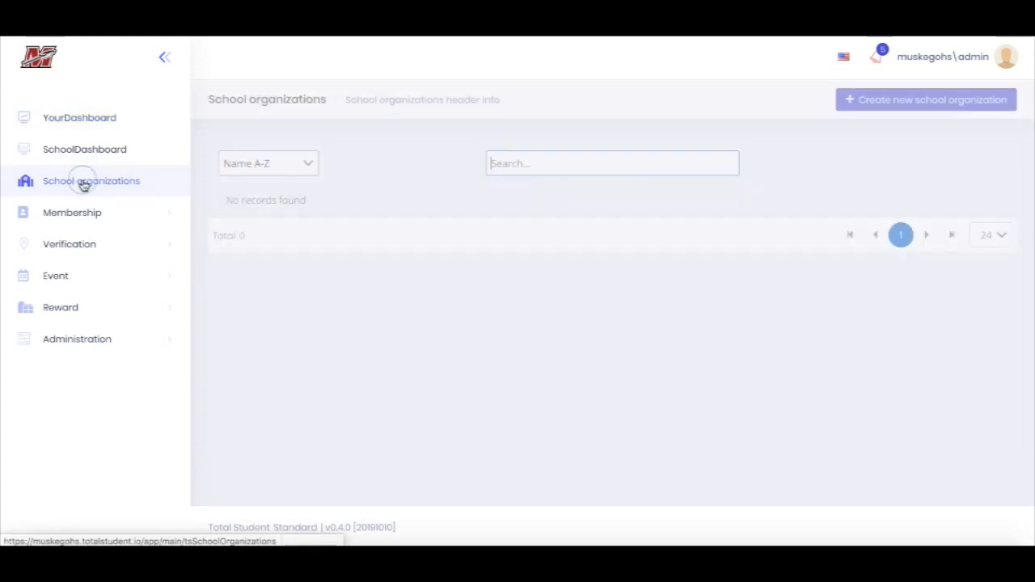
left_click(255, 206)
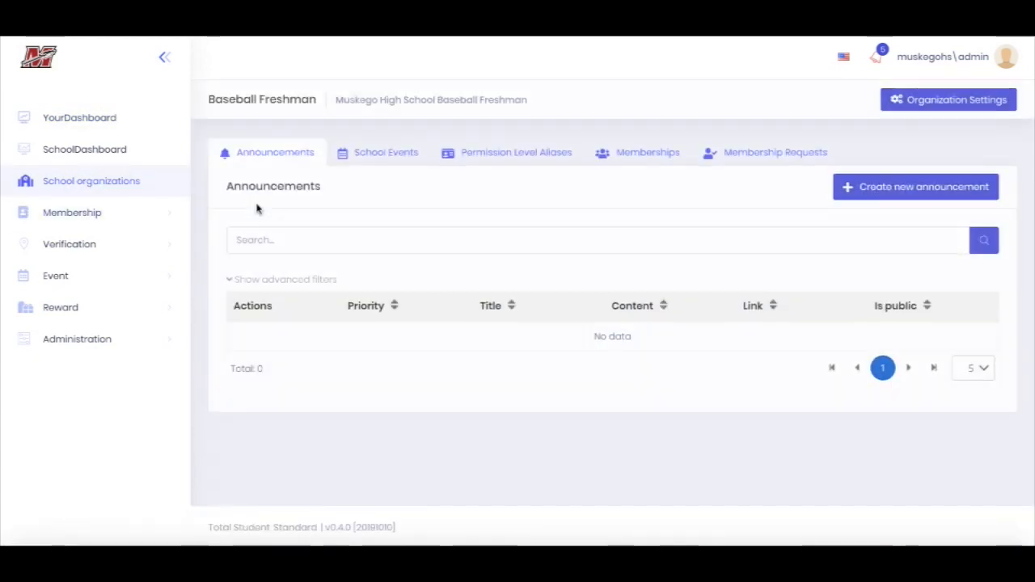
Start a new announcement and examine its priority choices and its title, content and link fields
left_click(890, 186)
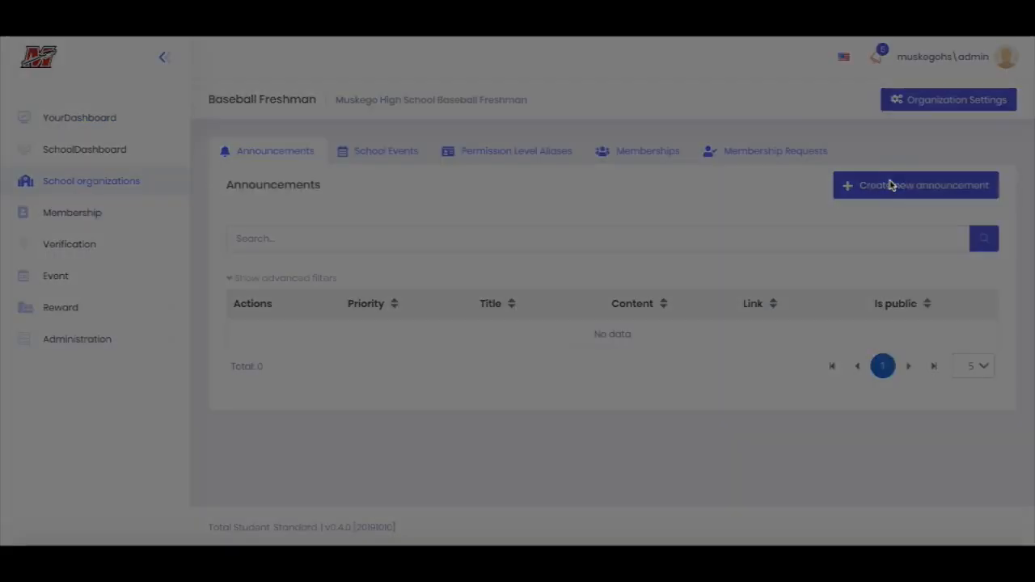
left_click(589, 138)
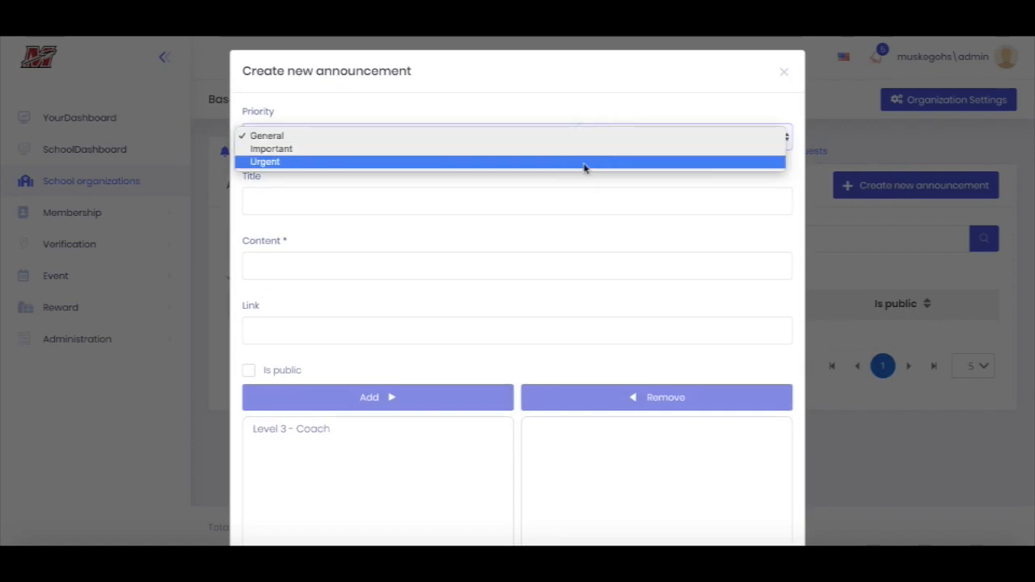
left_click(563, 200)
left_click(533, 198)
scroll(532, 196, "down", 2)
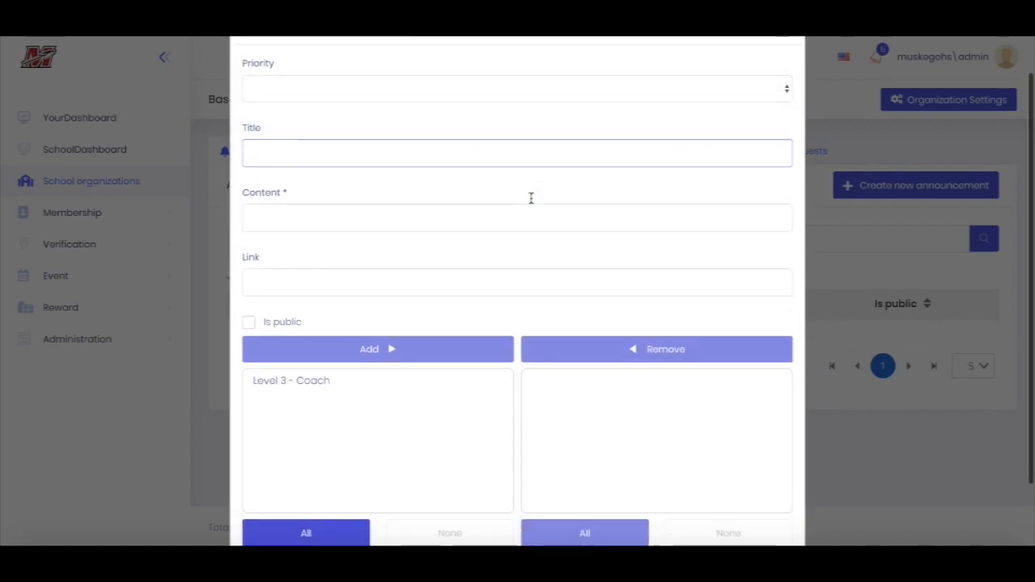
left_click(457, 84)
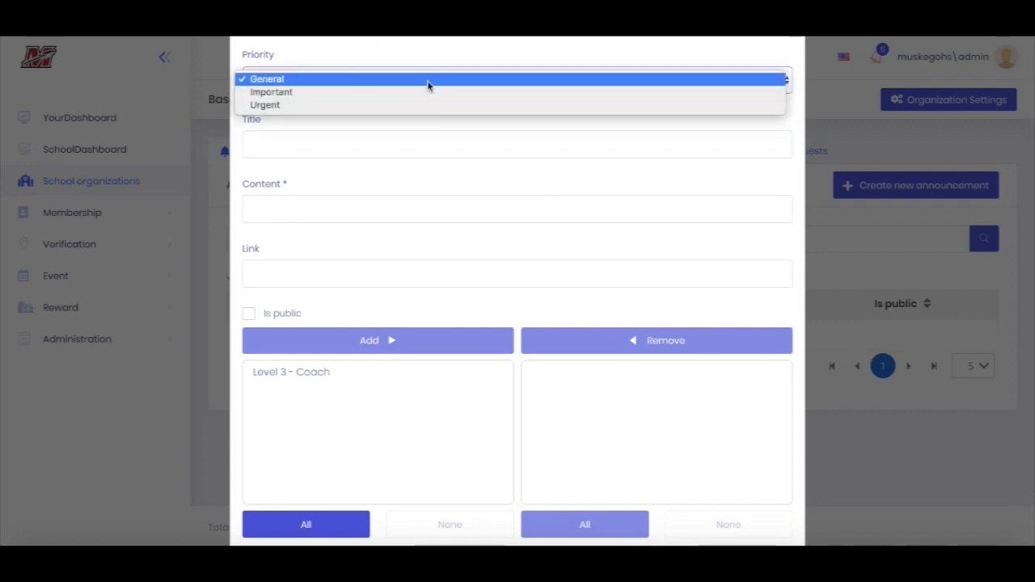
left_click(416, 123)
left_click(390, 208)
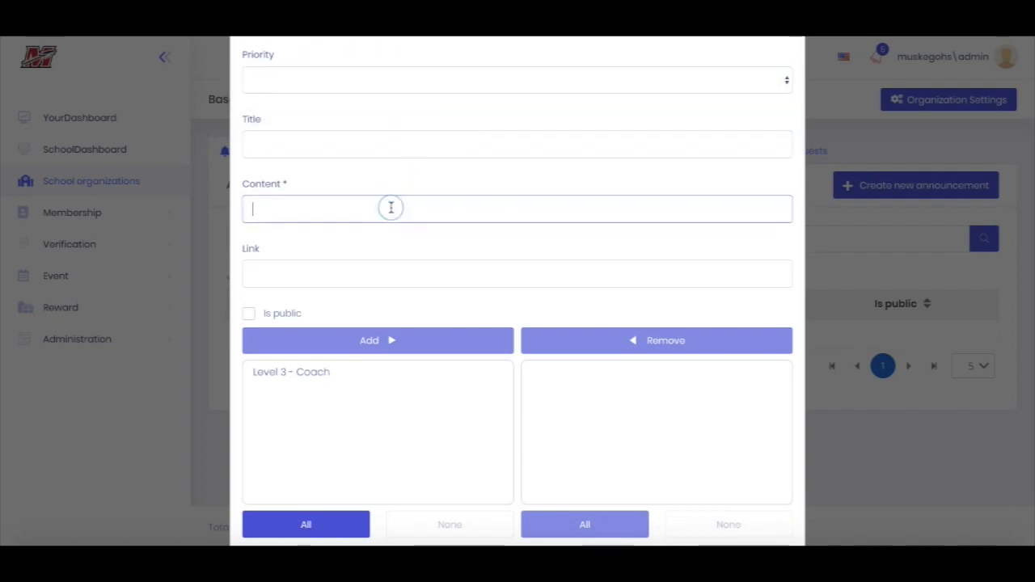
scroll(391, 208, "down", 1)
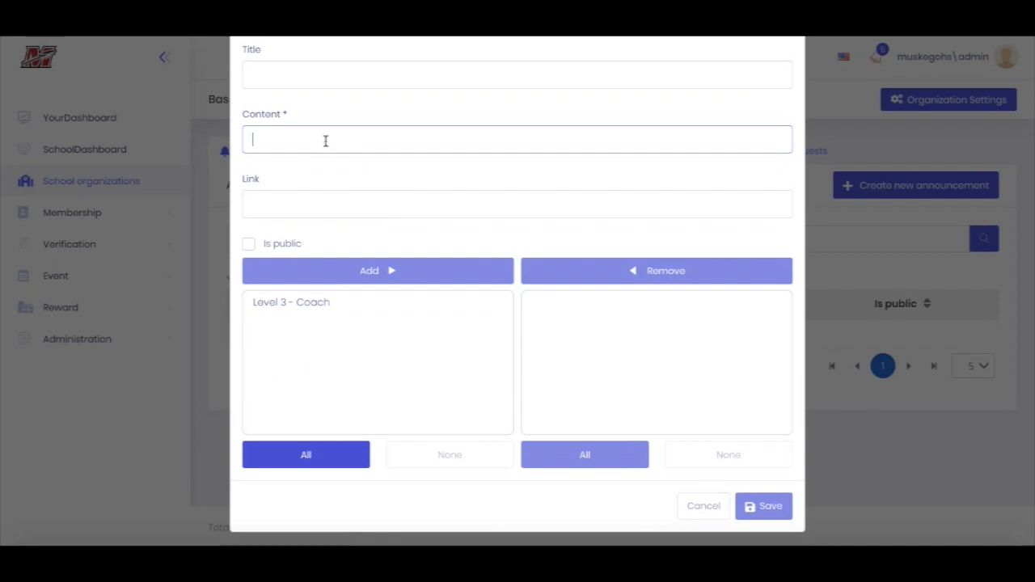
left_click(345, 201)
left_click(291, 200)
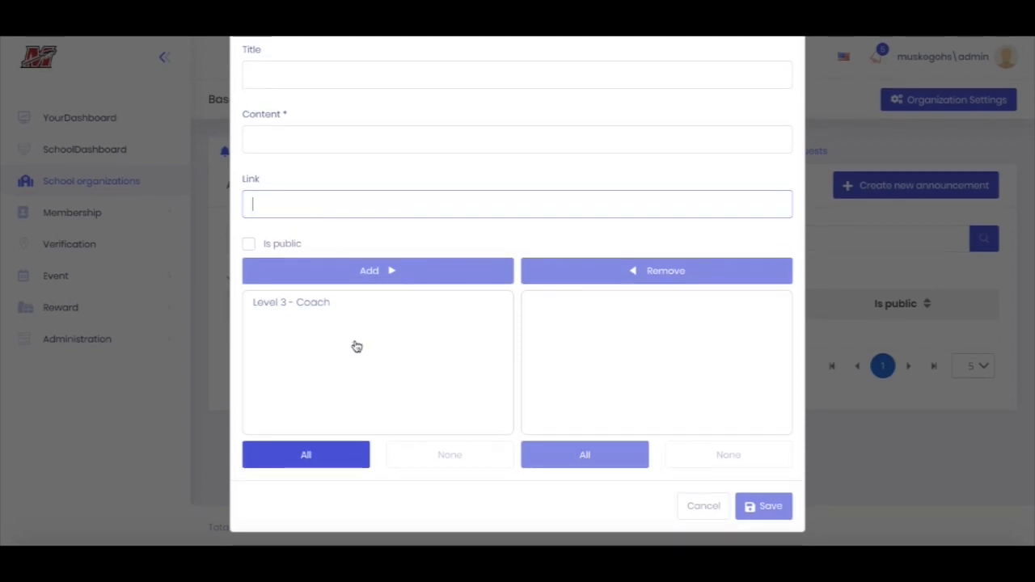
Try the announcement's public option, add Level 3 - Coach as its audience instead, and discard the announcement
left_click(249, 245)
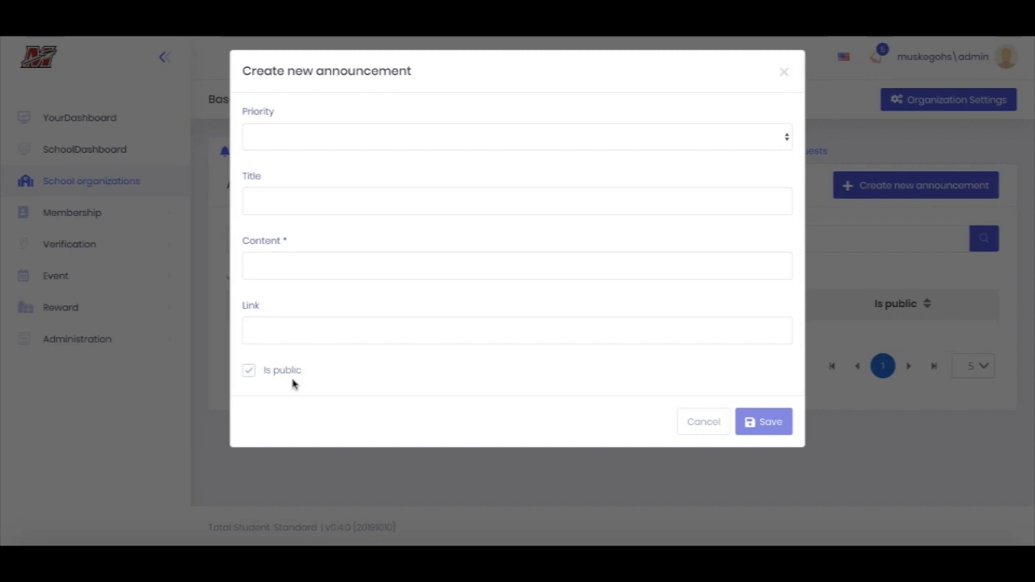
left_click(248, 370)
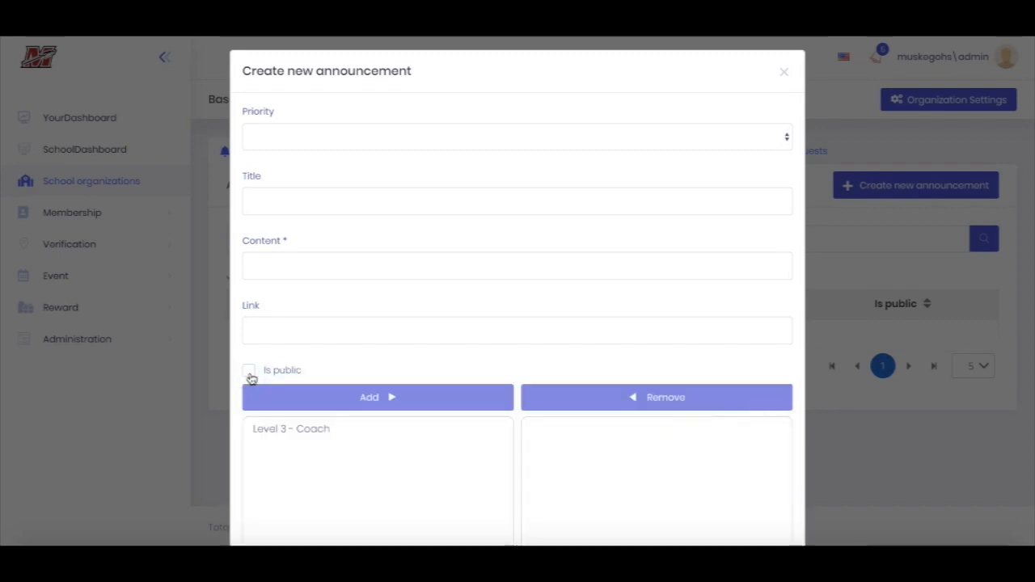
scroll(251, 377, "down", 2)
scroll(251, 379, "down", 1)
left_click(285, 314)
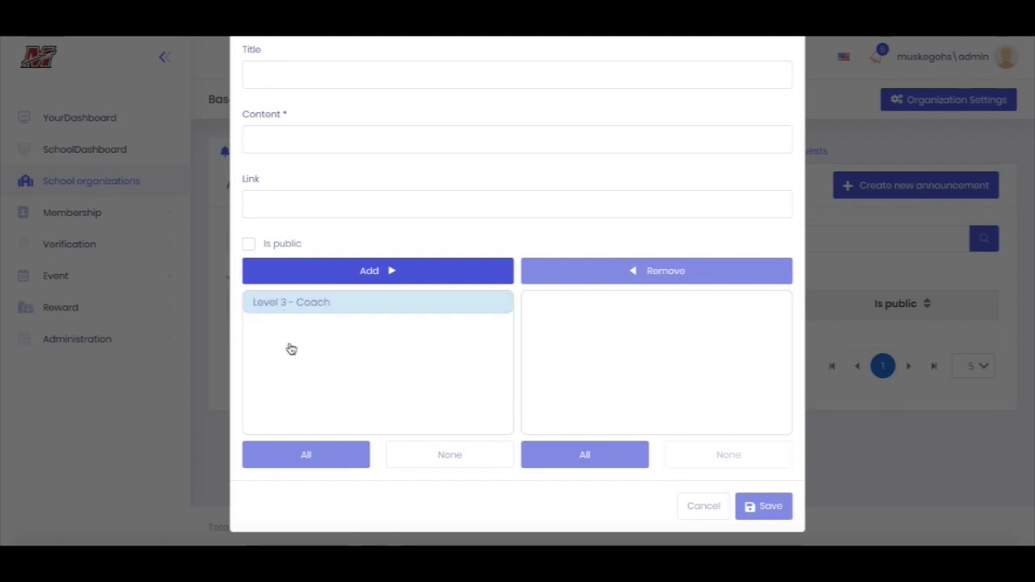
left_click(312, 278)
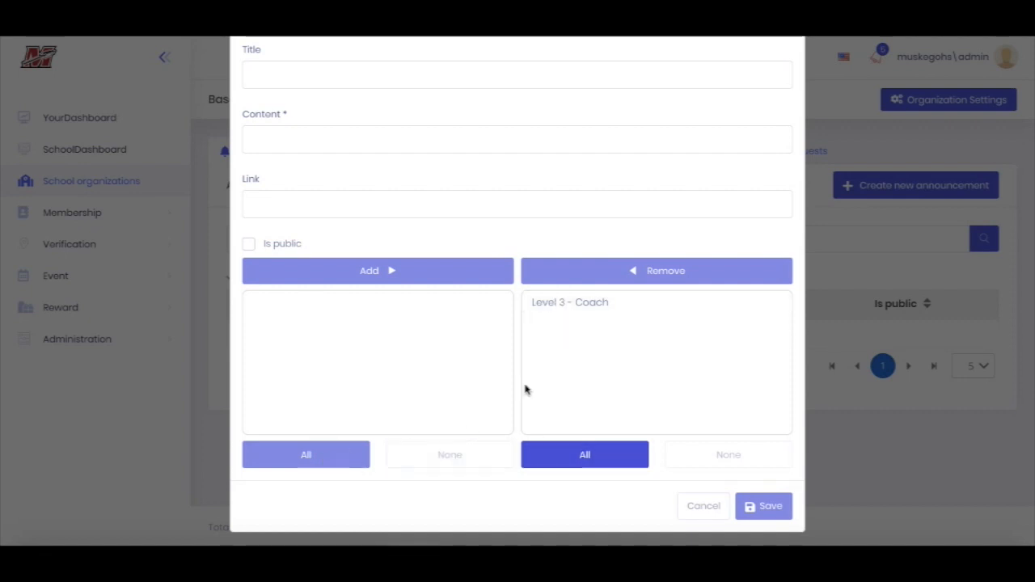
left_click(727, 512)
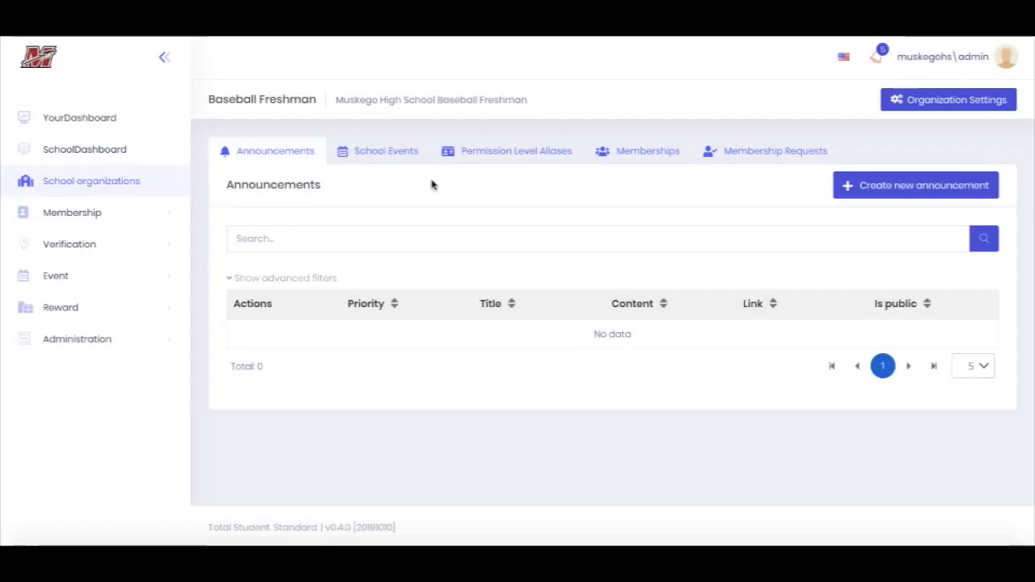
View the organization's school events and create a school event category named Freshman Baseball
left_click(365, 157)
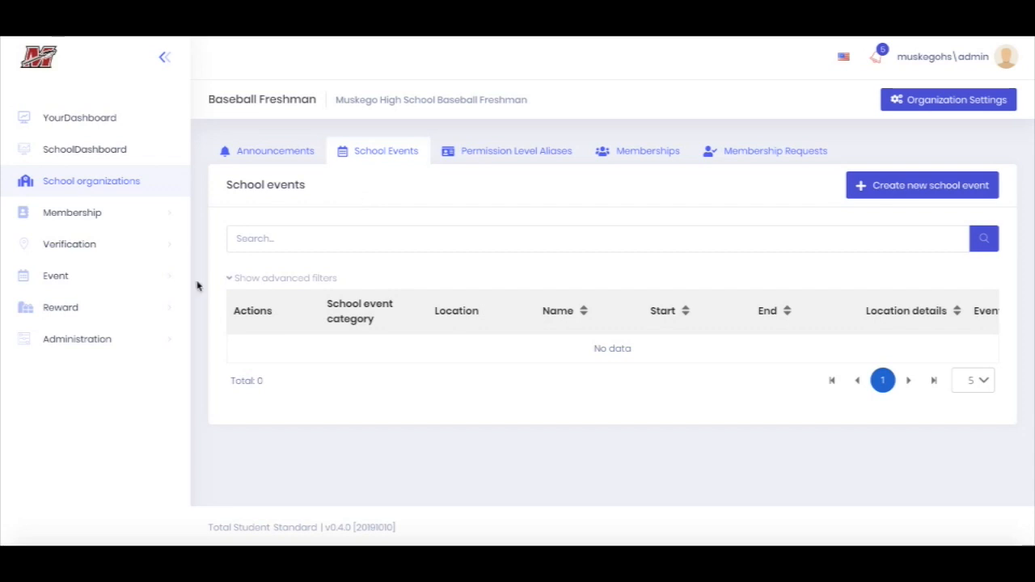
left_click(113, 277)
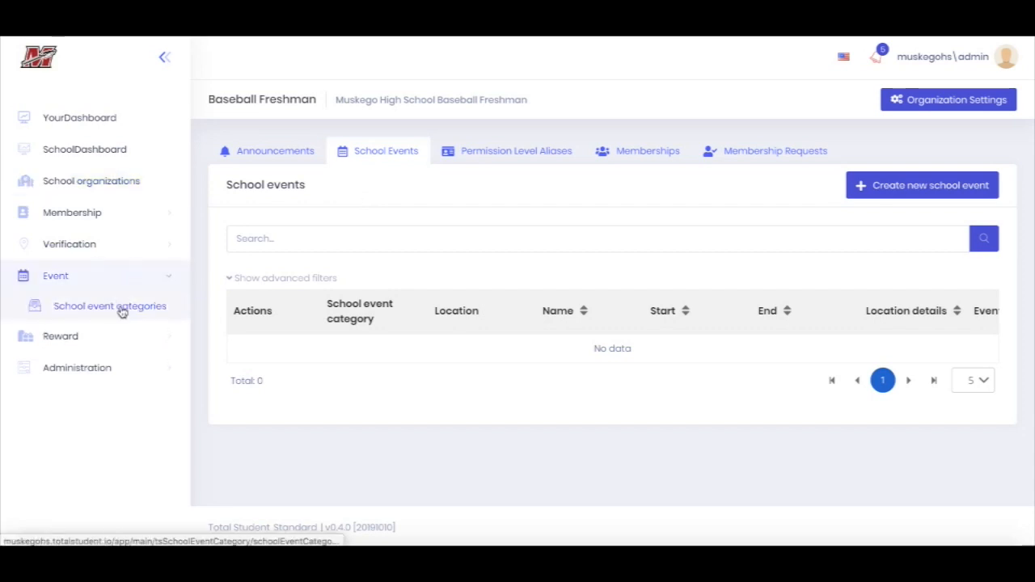
left_click(122, 313)
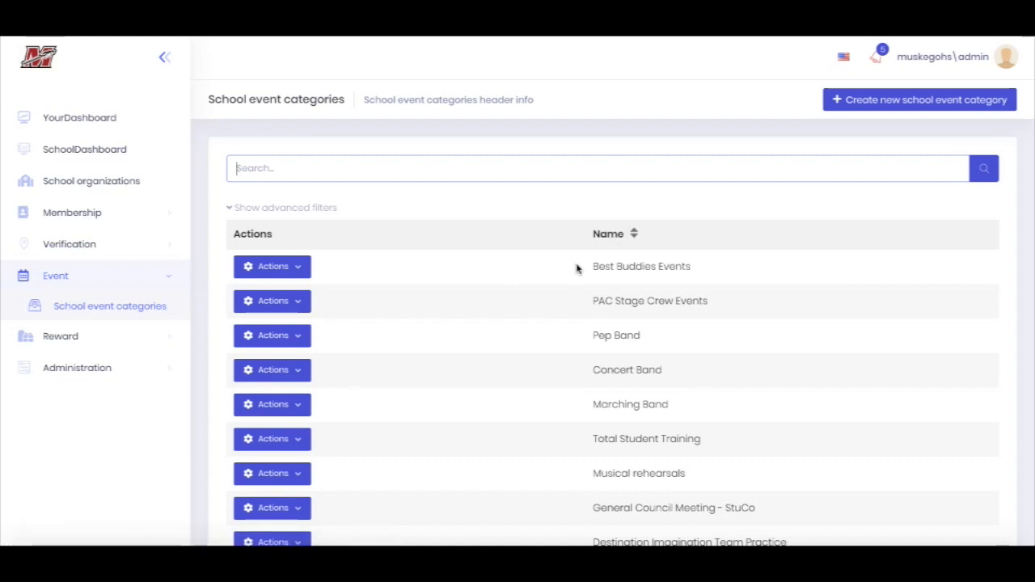
left_click(862, 104)
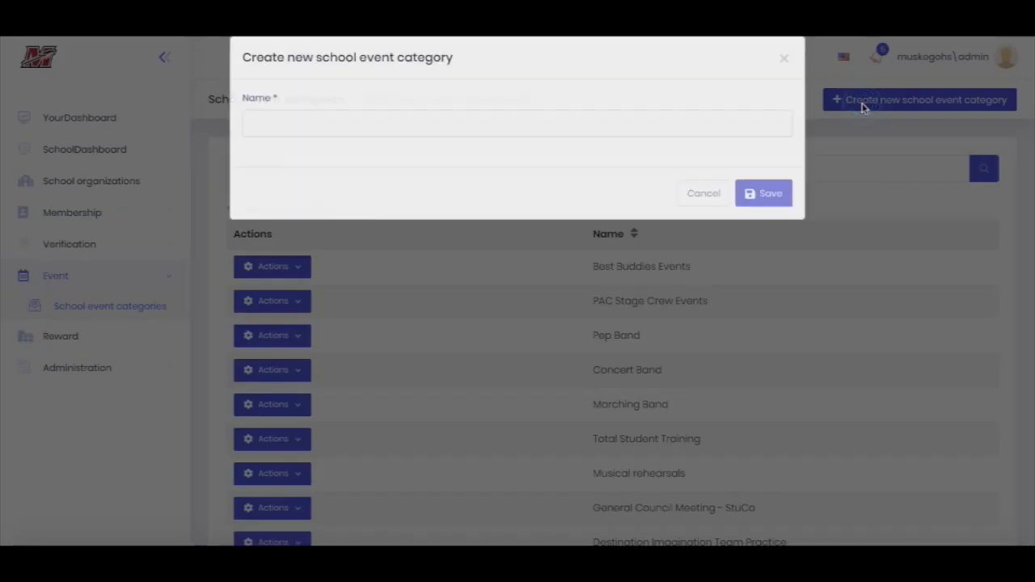
left_click(568, 143)
type("Freshman Baseball")
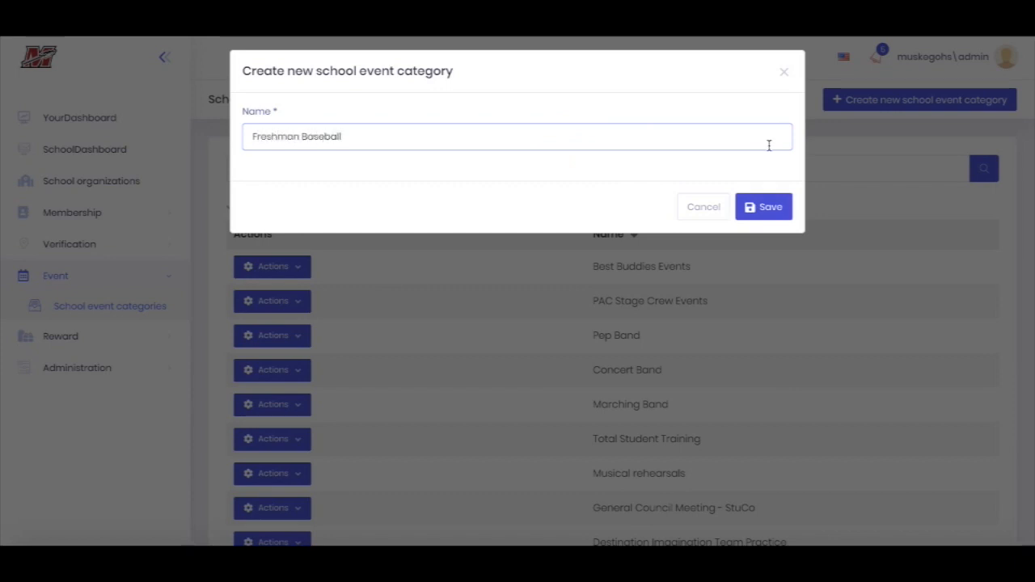
left_click(767, 212)
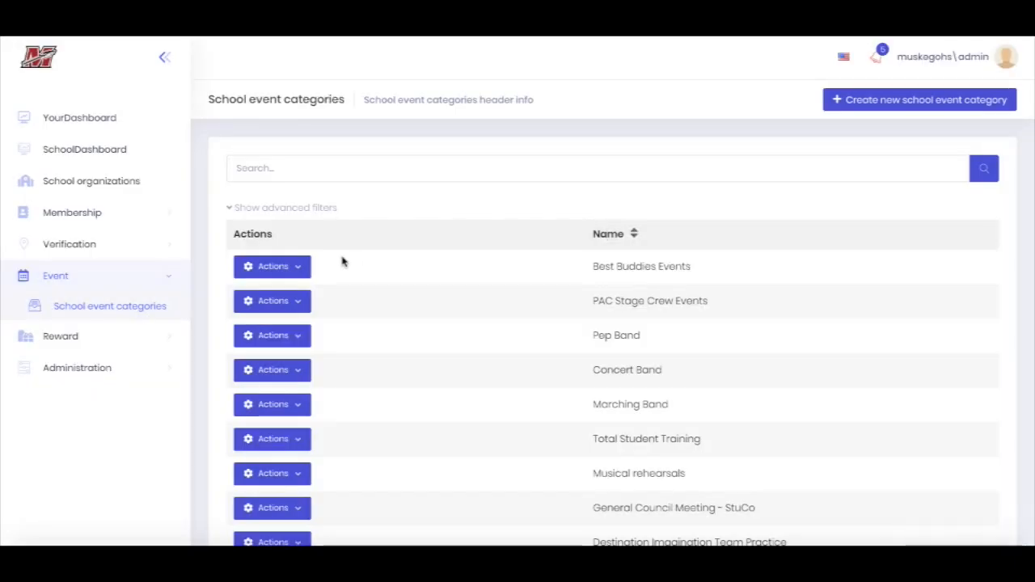
Create a verification location category named Freshman Baseball
left_click(105, 241)
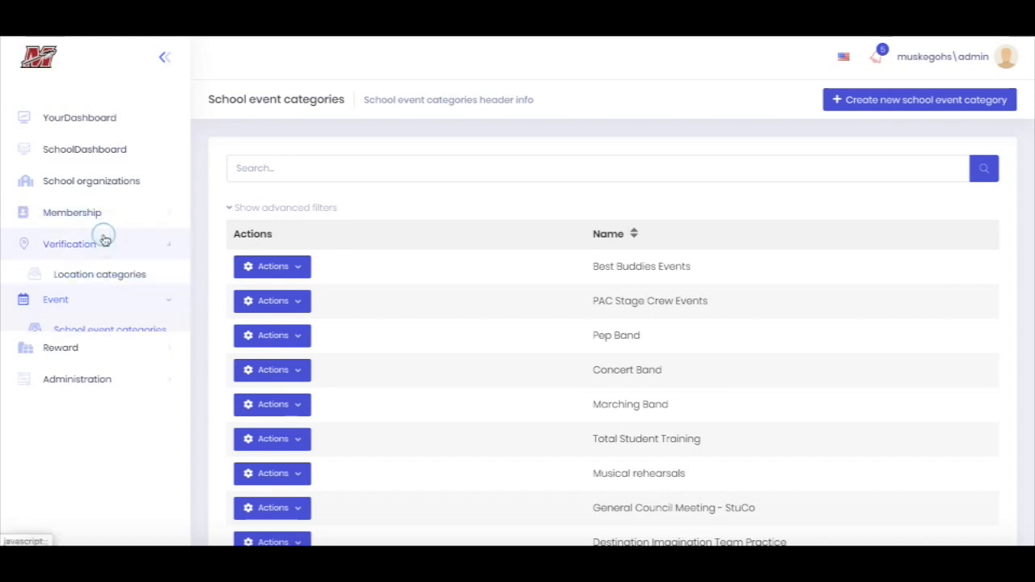
left_click(136, 278)
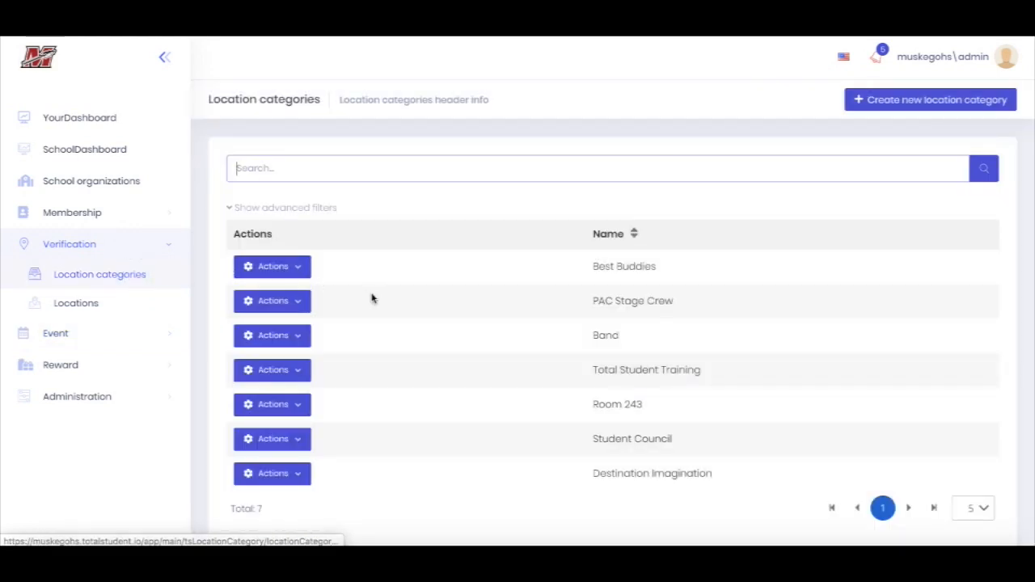
left_click(885, 99)
left_click(573, 135)
type("Fr")
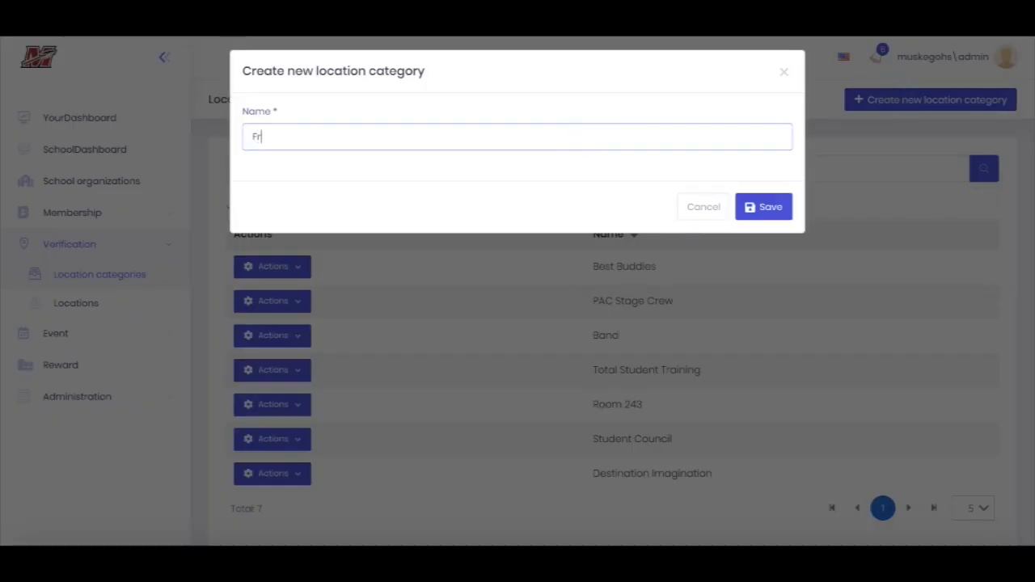
type("eshman Baseball")
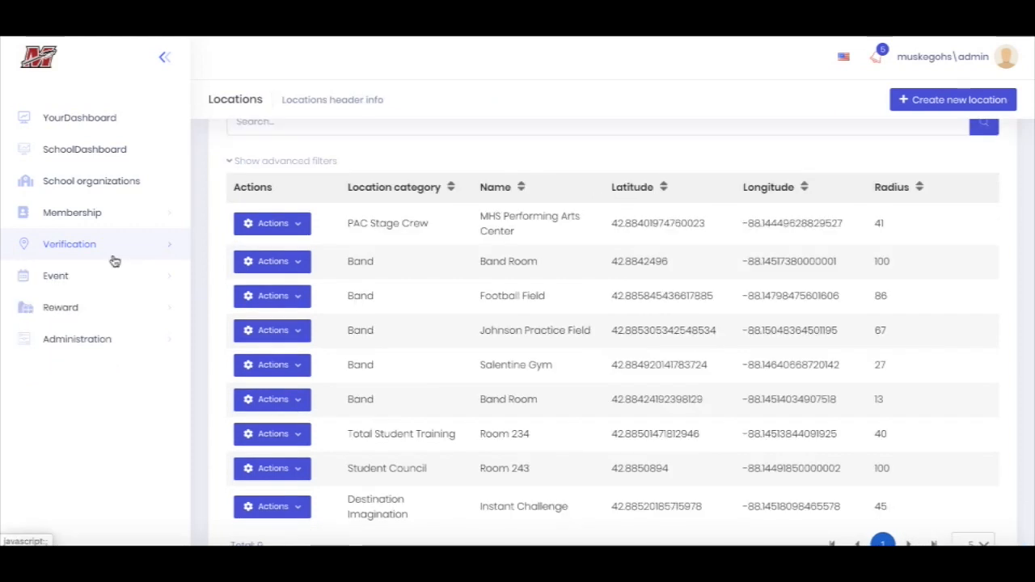
Start a new verification location in the Freshman Baseball location category and name it Baseball
left_click(112, 255)
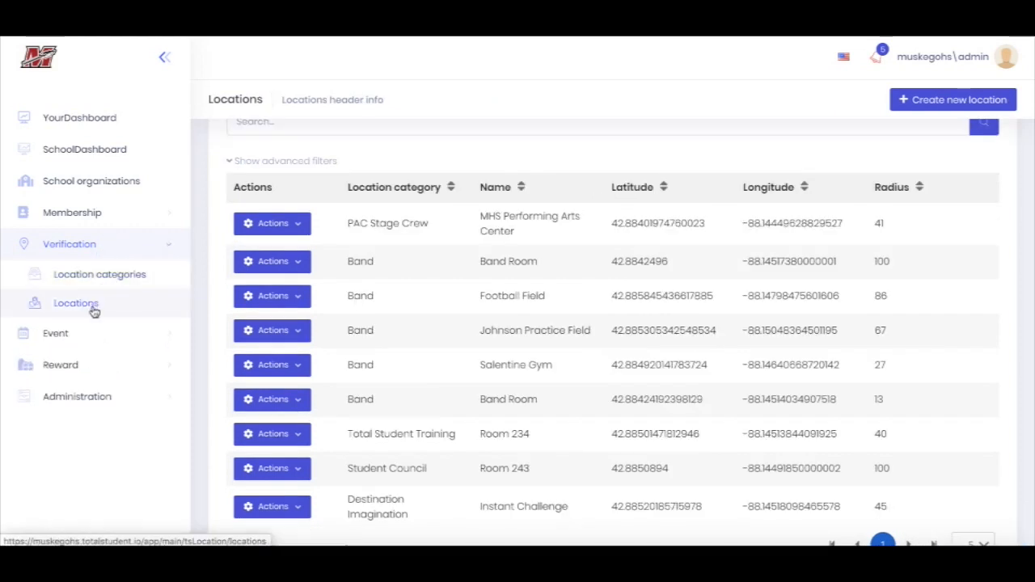
left_click(101, 313)
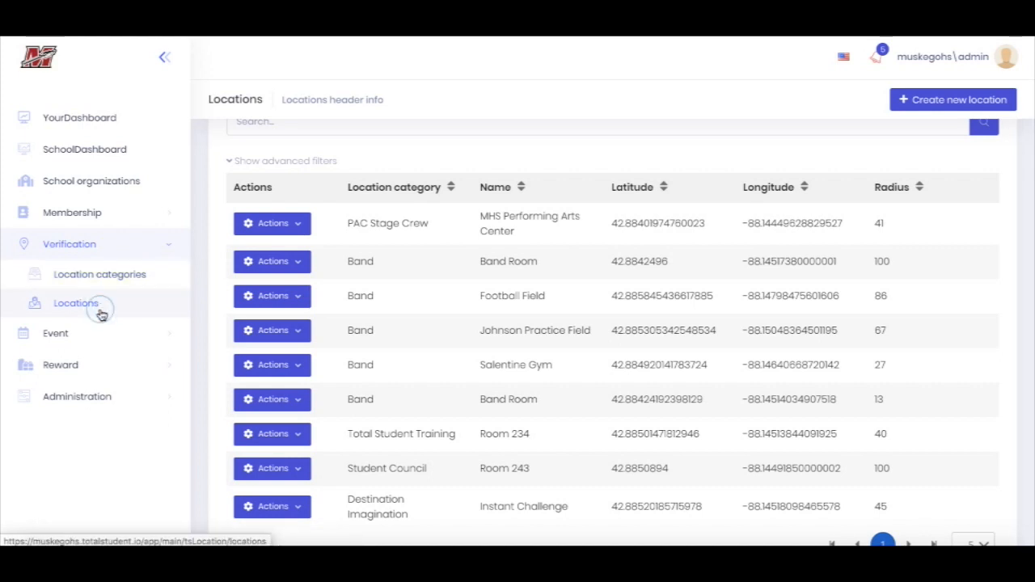
left_click(956, 104)
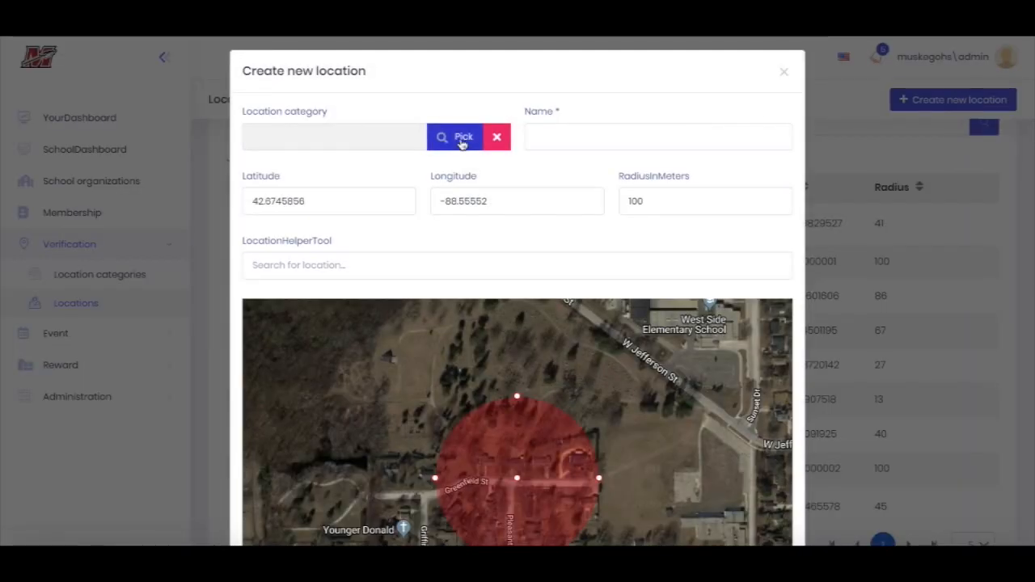
left_click(461, 139)
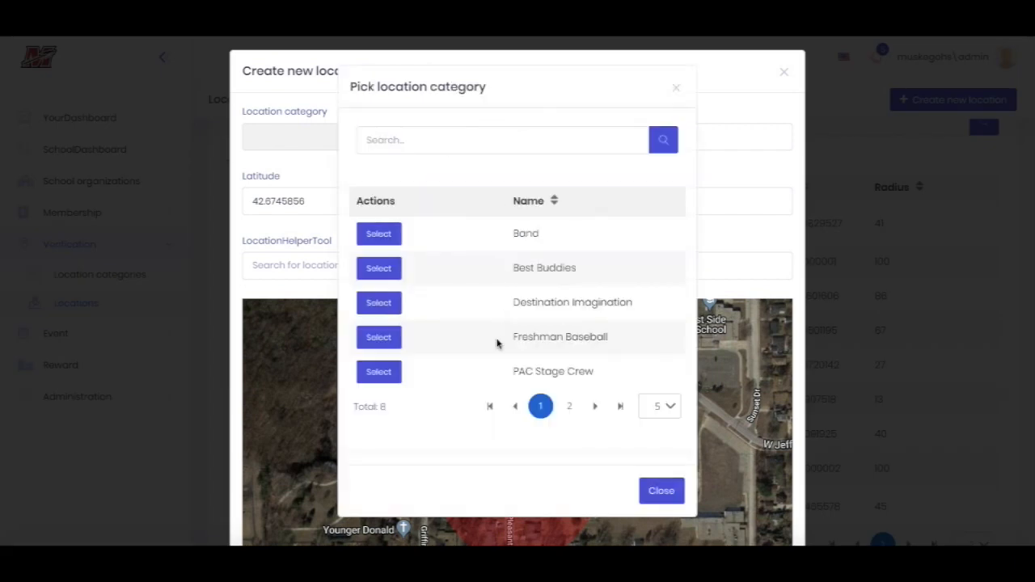
left_click(397, 347)
left_click(551, 141)
type("Basbe")
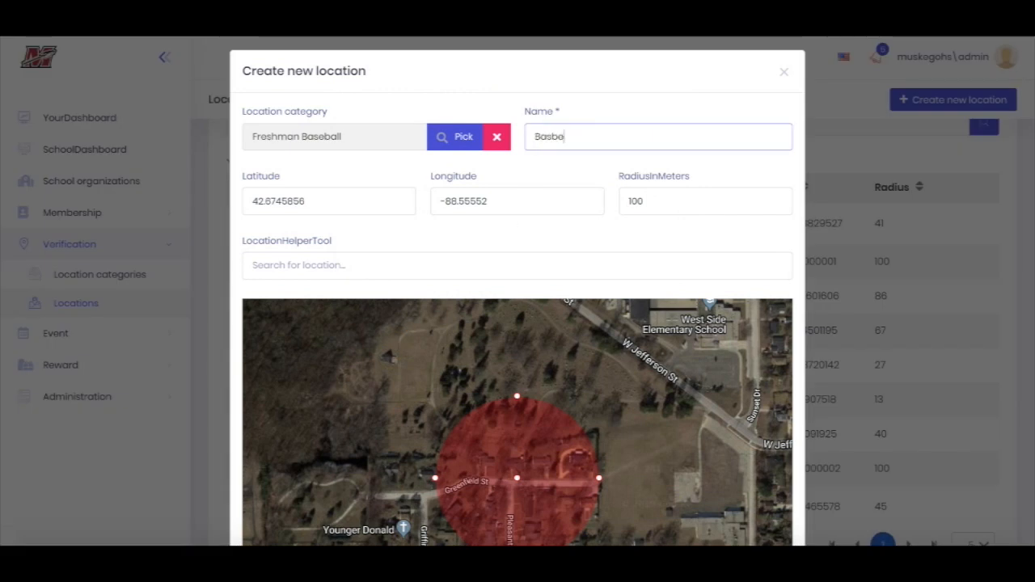
type("l")
key("BackSpace")
type("eball")
Look up Muskego High School for the location and move the map circle slightly northwest of the school's marker
left_click(345, 265)
type("Mu")
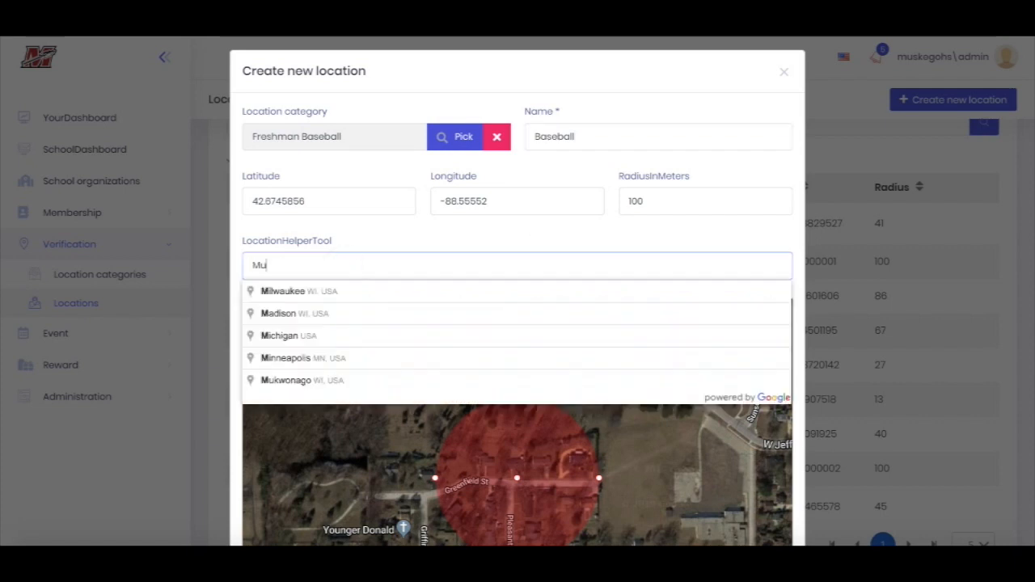
type("ske")
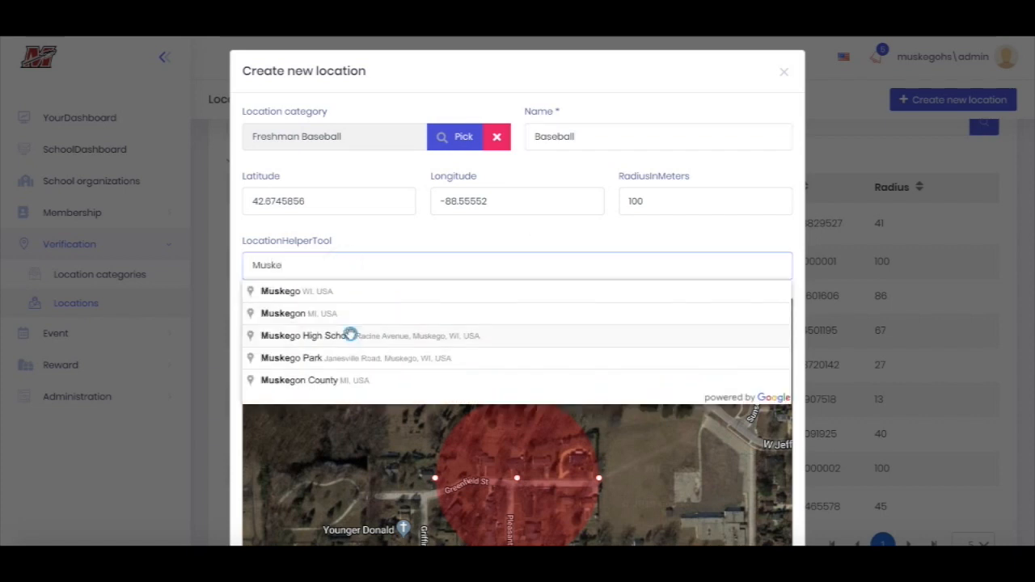
left_click(351, 337)
left_click_drag(548, 497, 448, 464)
Set the location's radius to 25 meters, save it, and check its entry in the locations list
double_click(668, 200)
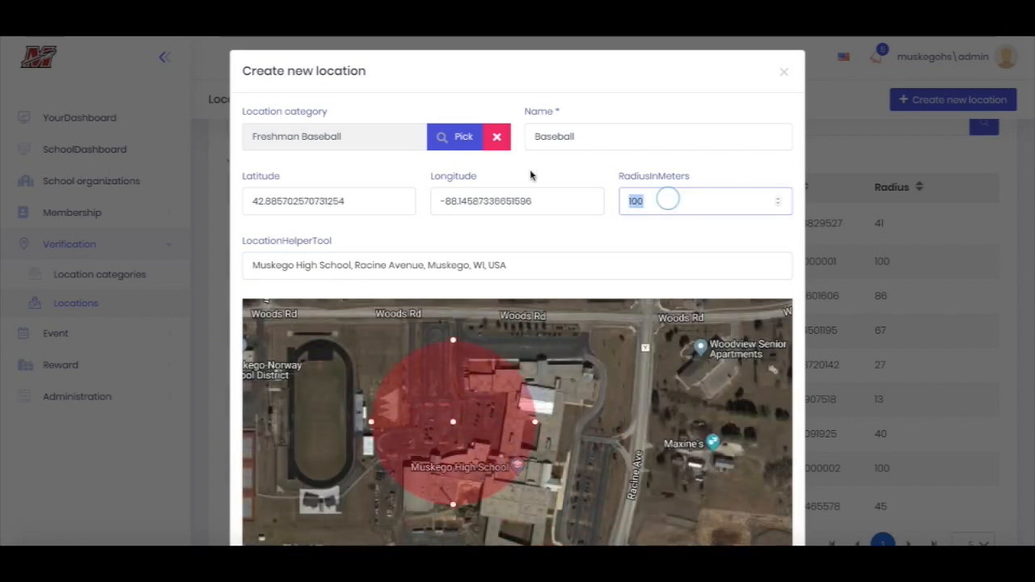
type("25")
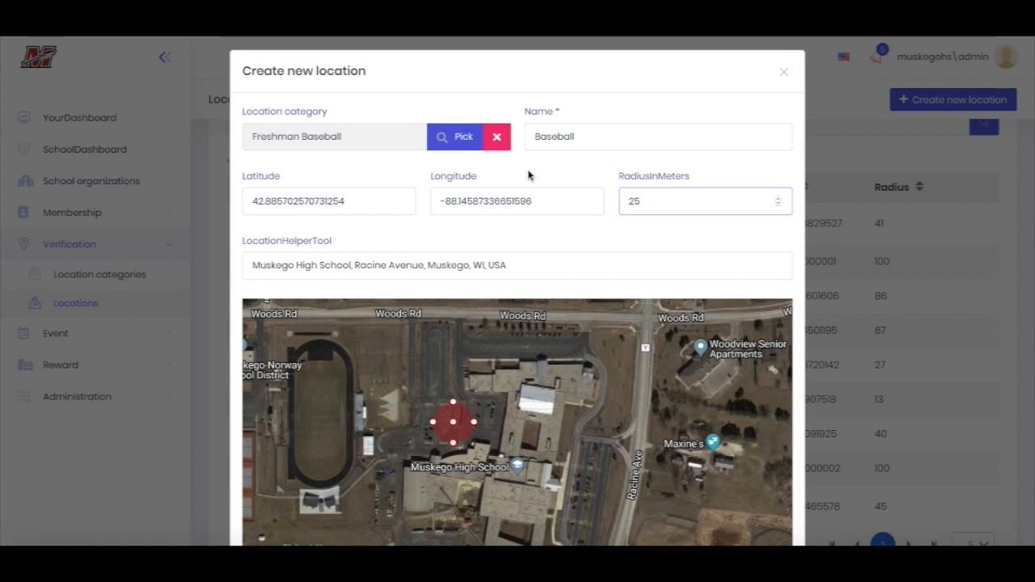
key("Return")
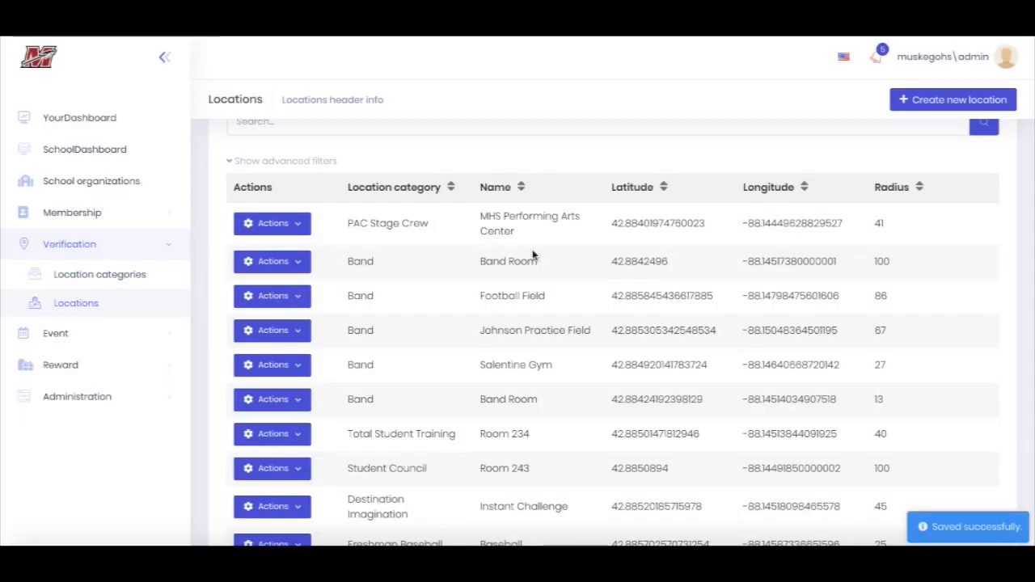
scroll(533, 255, "down", 3)
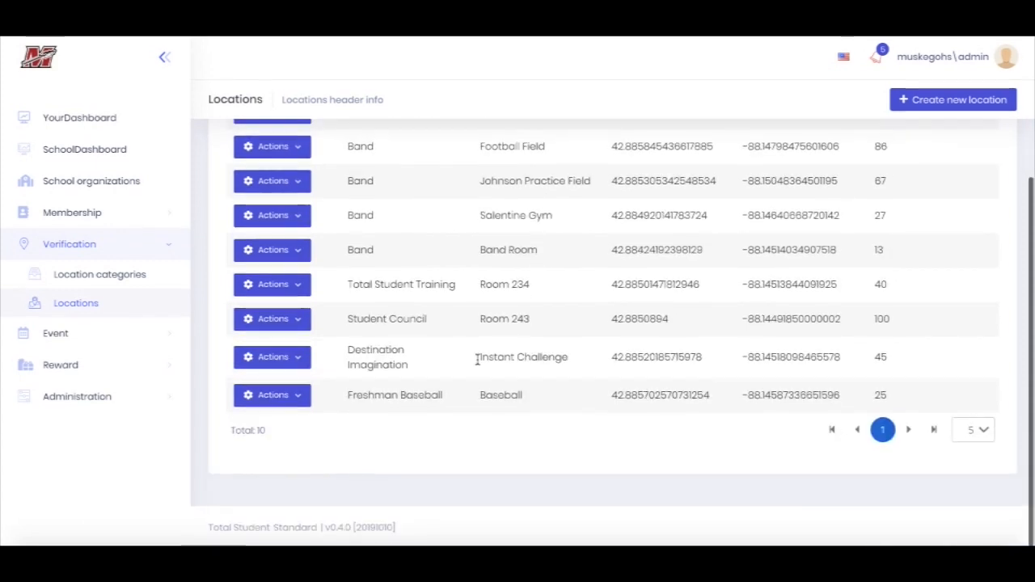
Open the Baseball Freshman organization's school events and start a new school event
left_click_drag(339, 402, 782, 433)
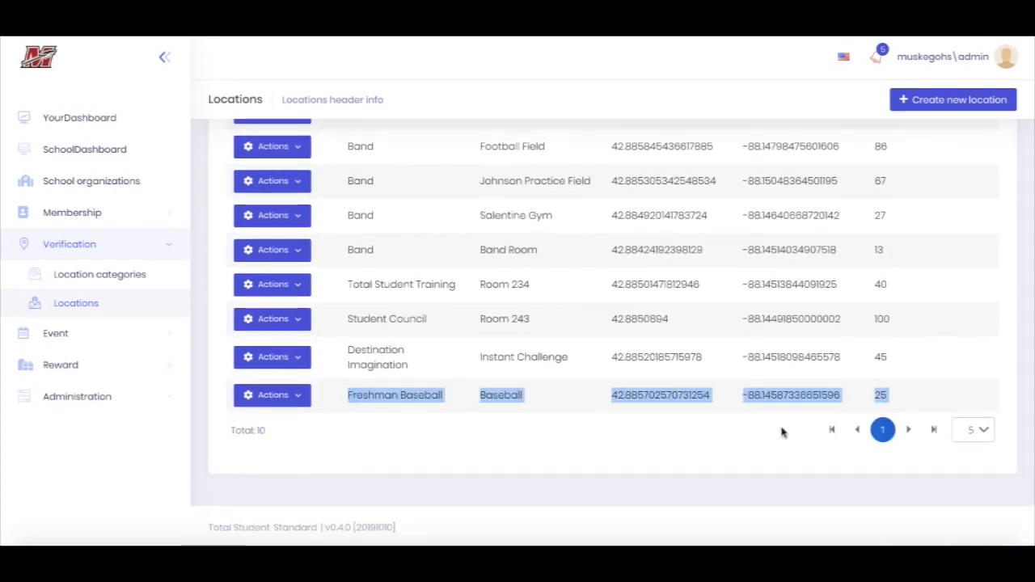
left_click(104, 185)
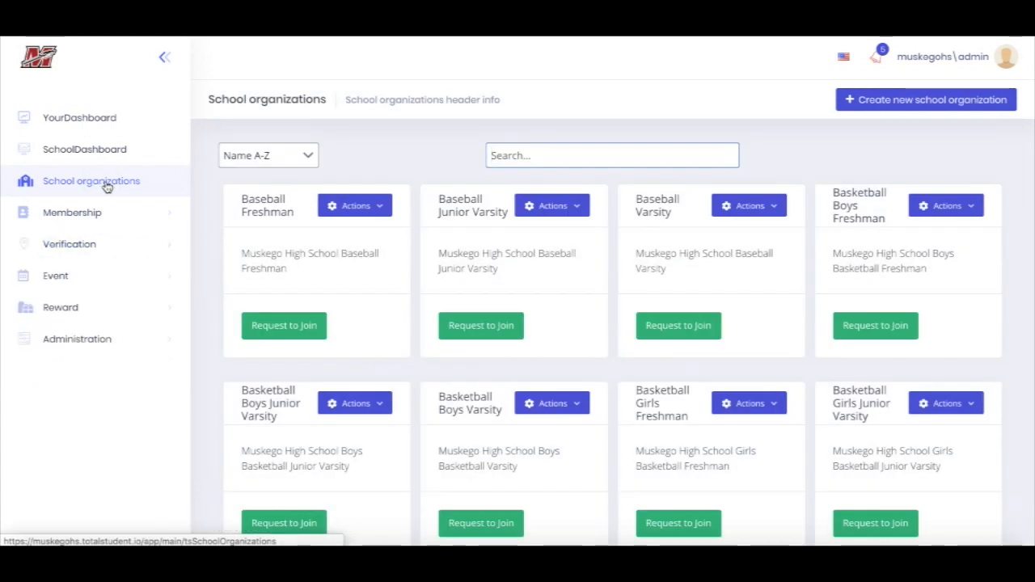
left_click(269, 208)
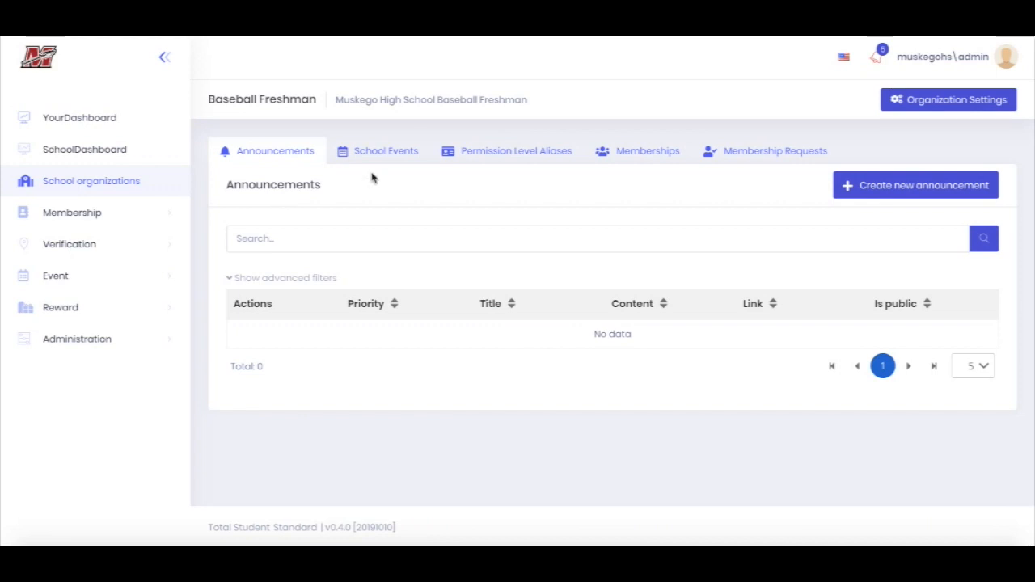
left_click(387, 157)
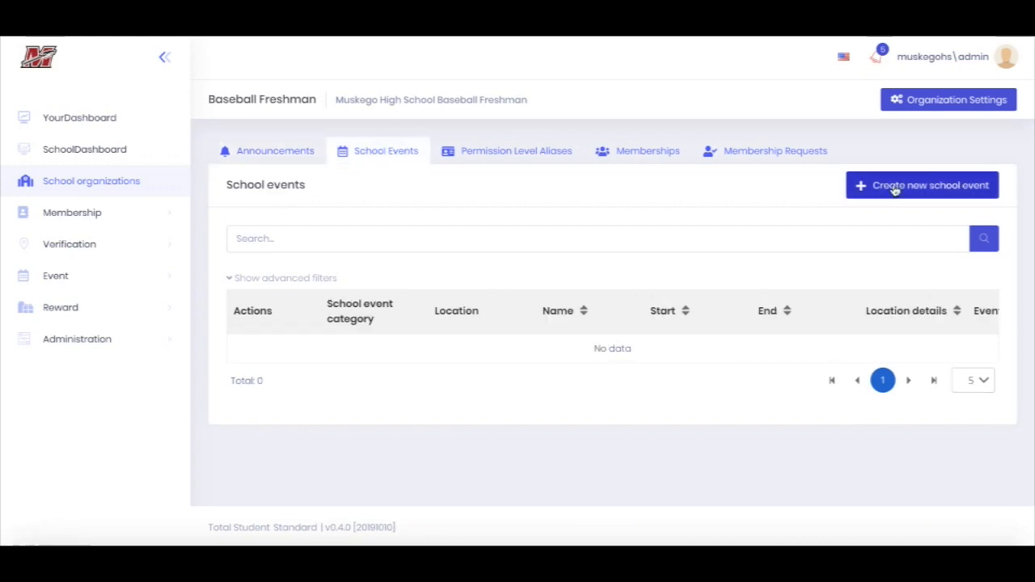
left_click(893, 188)
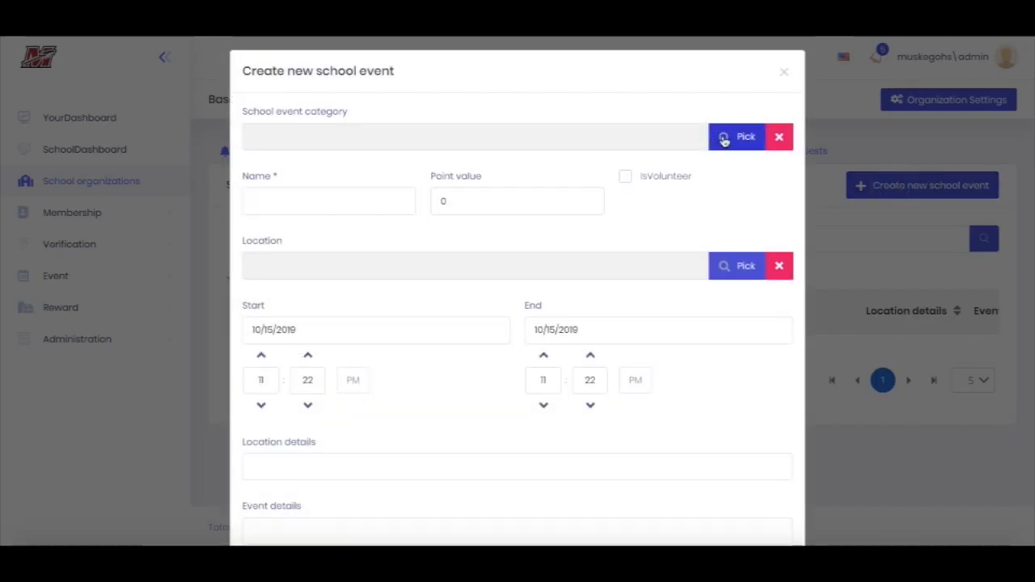
Choose Freshman Baseball as the new event's school event category
left_click(732, 139)
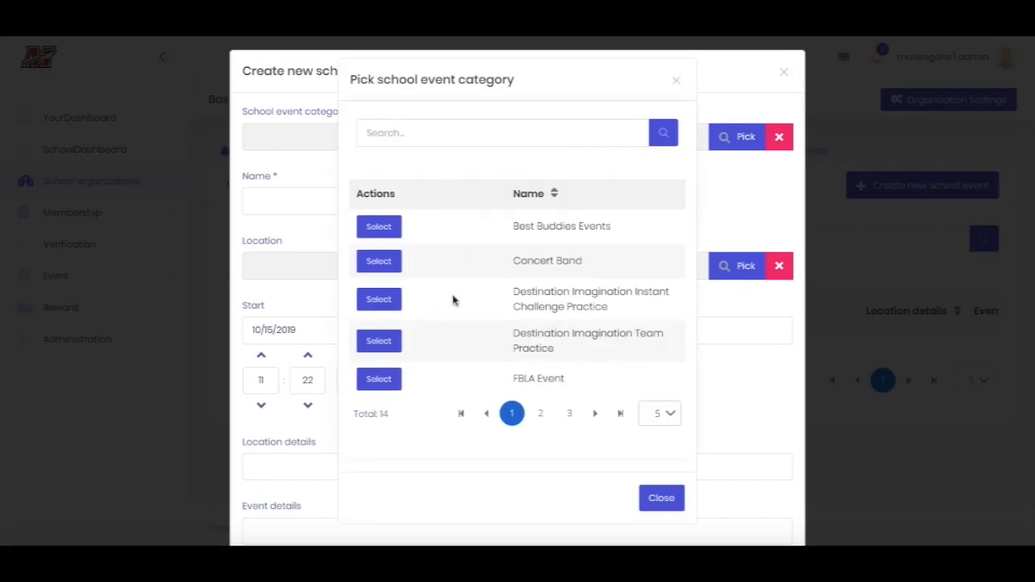
left_click(540, 409)
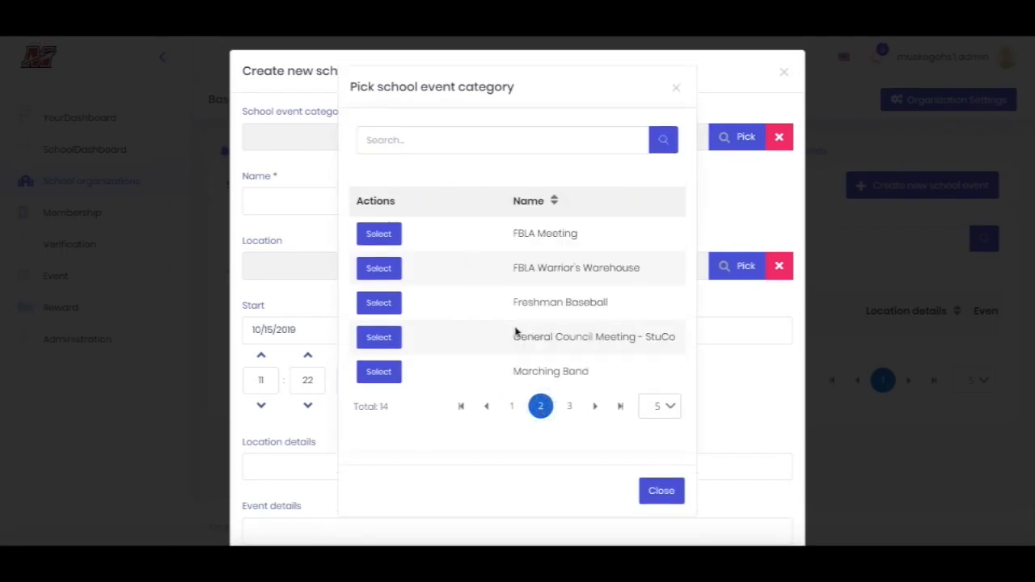
left_click(569, 406)
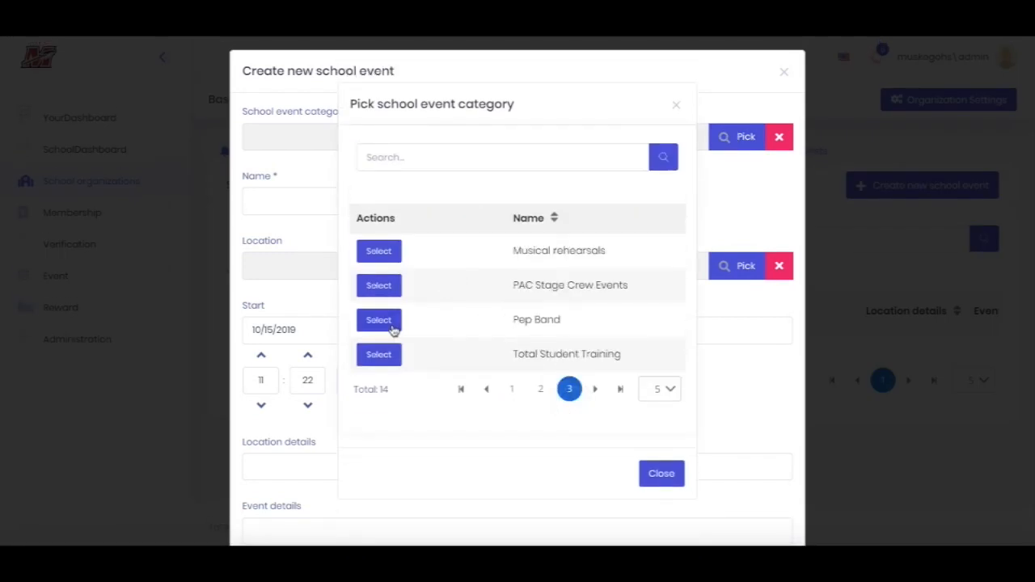
left_click(511, 389)
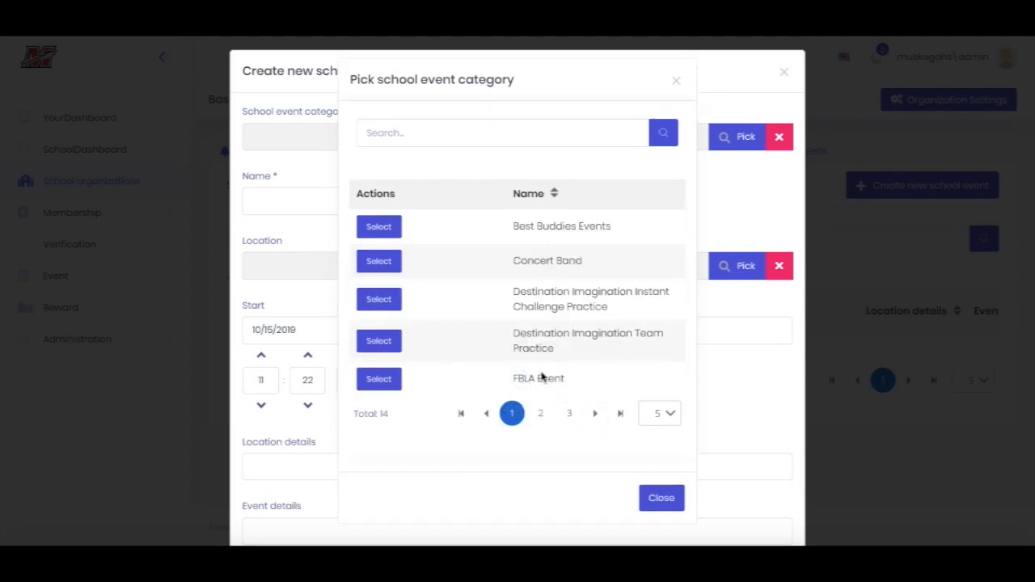
left_click(540, 413)
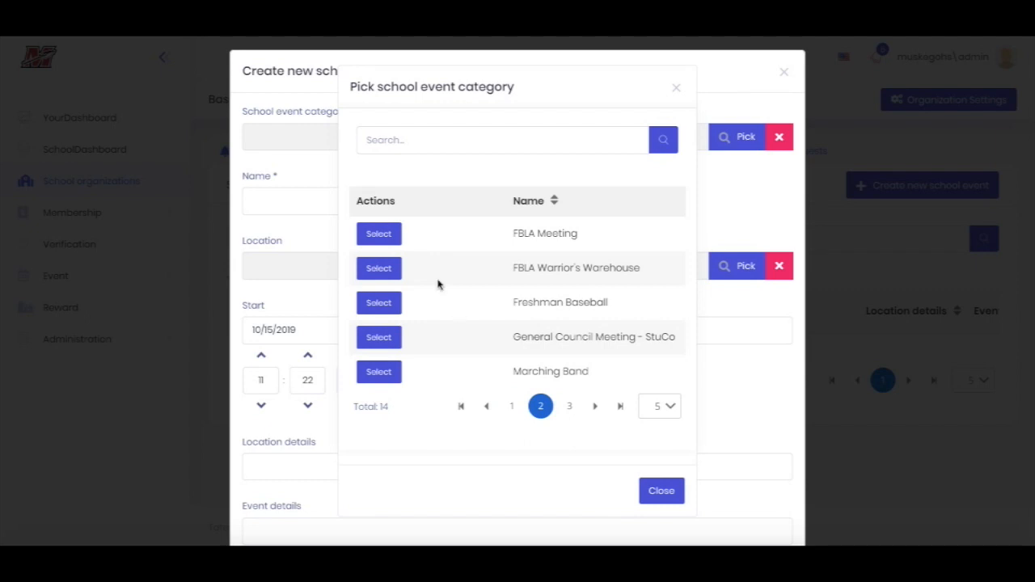
left_click(378, 302)
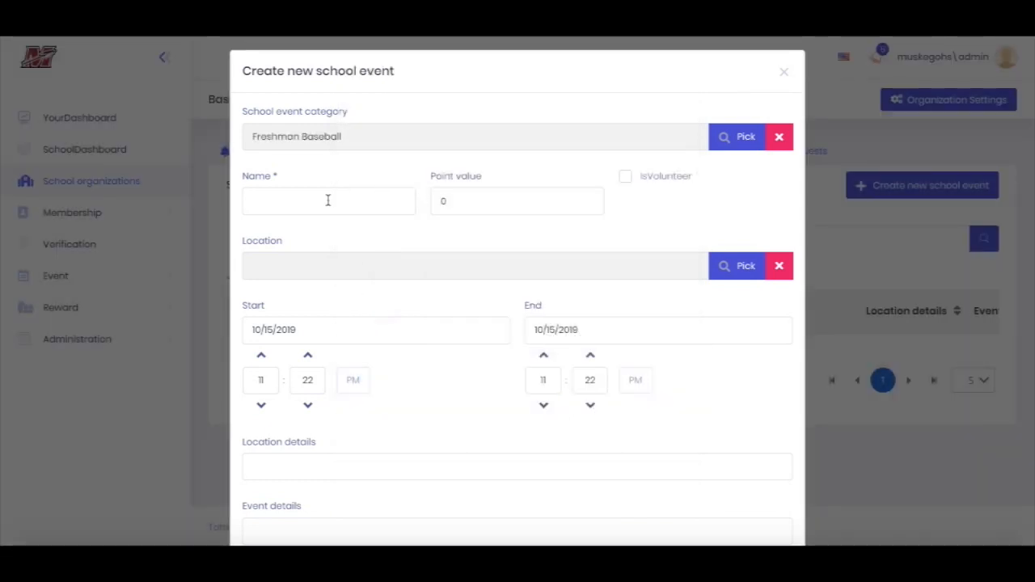
Name the event Baseball Game, give it a point value of 4, and choose Baseball as its location
left_click(328, 203)
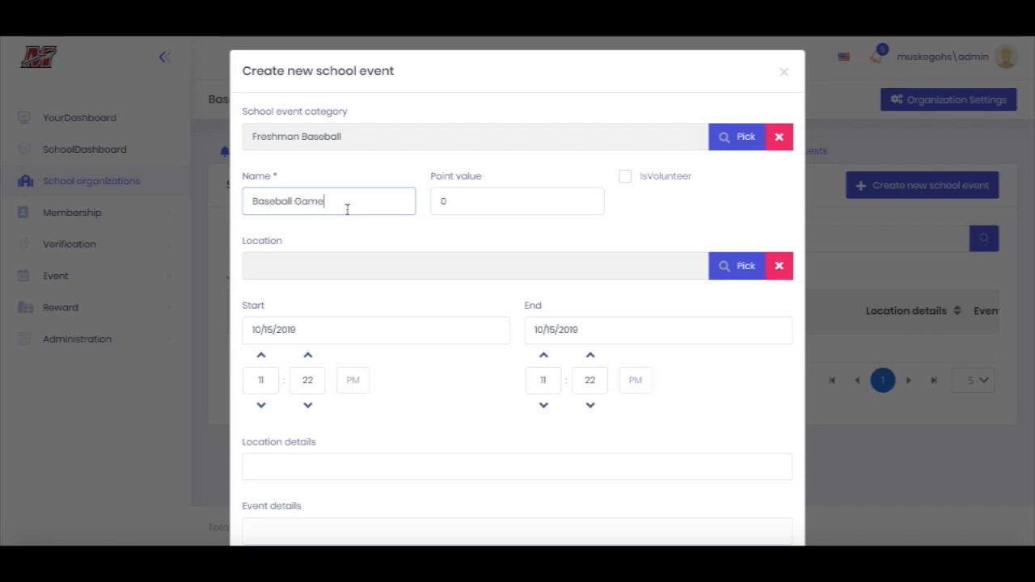
left_click(510, 206)
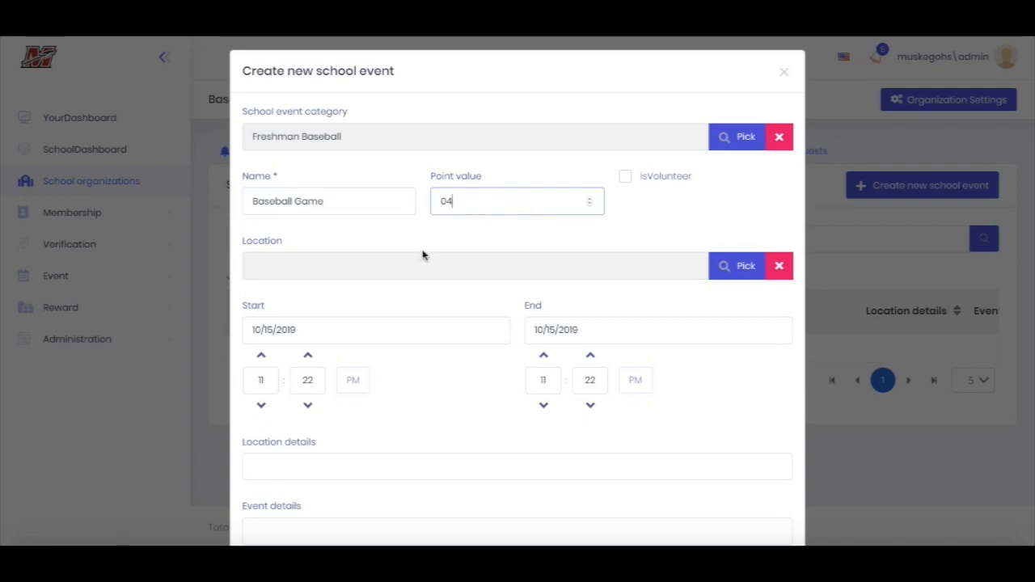
left_click(731, 266)
left_click(388, 348)
Go through the event's time and details fields and try the public option on and off
scroll(439, 330, "down", 1)
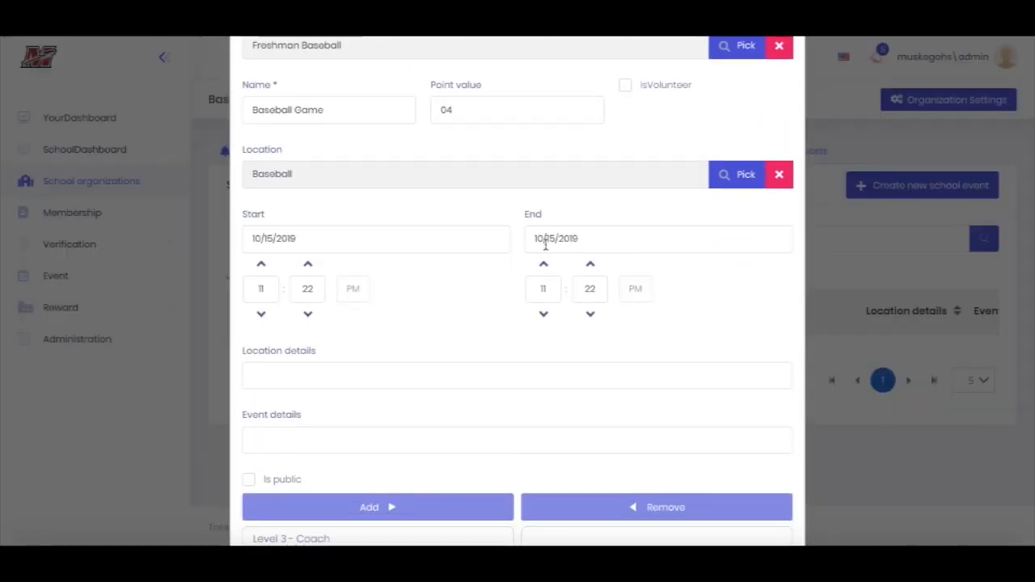
scroll(545, 267, "down", 1)
scroll(359, 279, "down", 1)
left_click(318, 241)
scroll(252, 289, "down", 1)
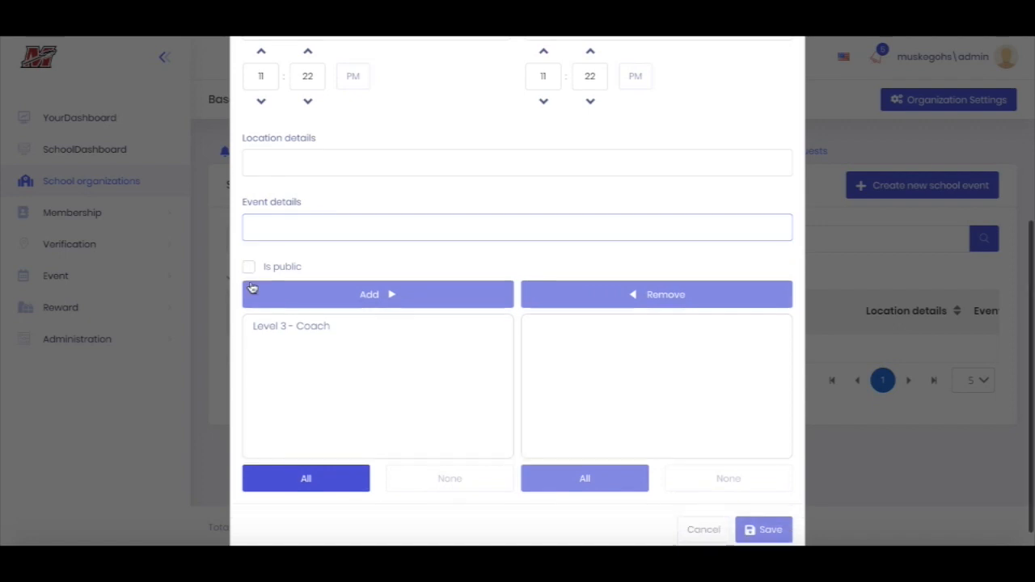
left_click(249, 256)
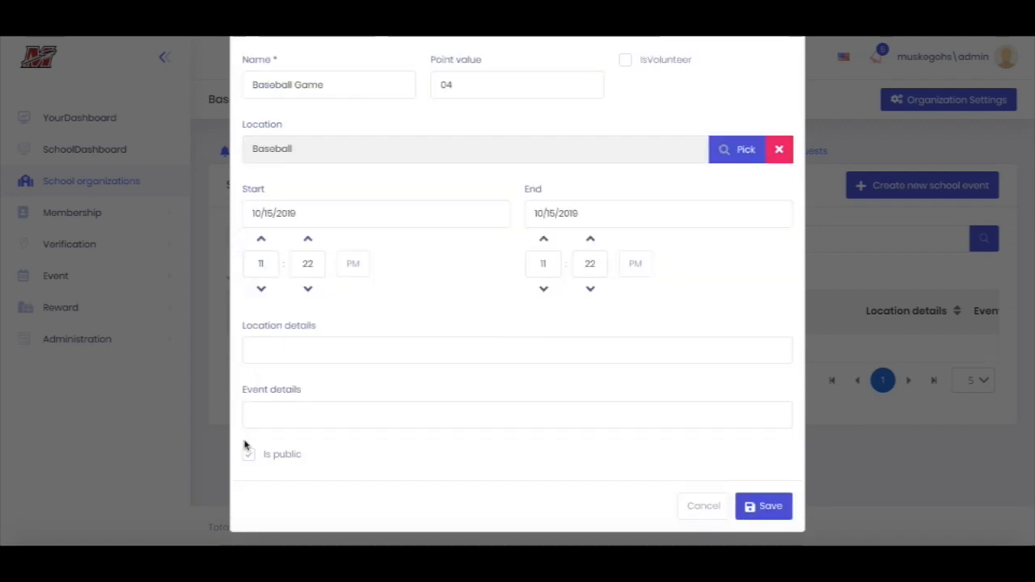
left_click(247, 456)
Assign the Level 3 - Coach permission level alias to the event and save it
scroll(246, 458, "down", 3)
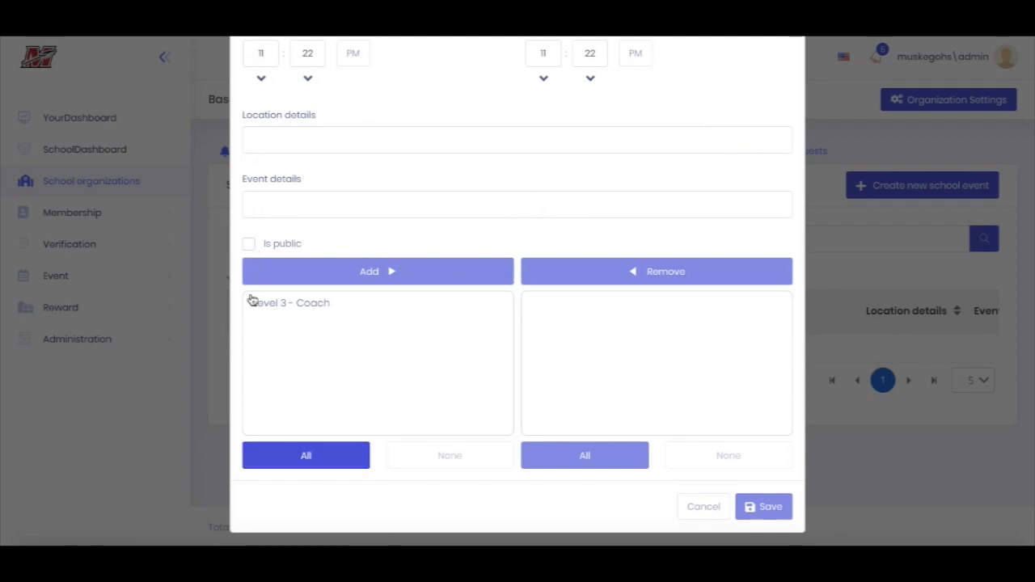
left_click(316, 312)
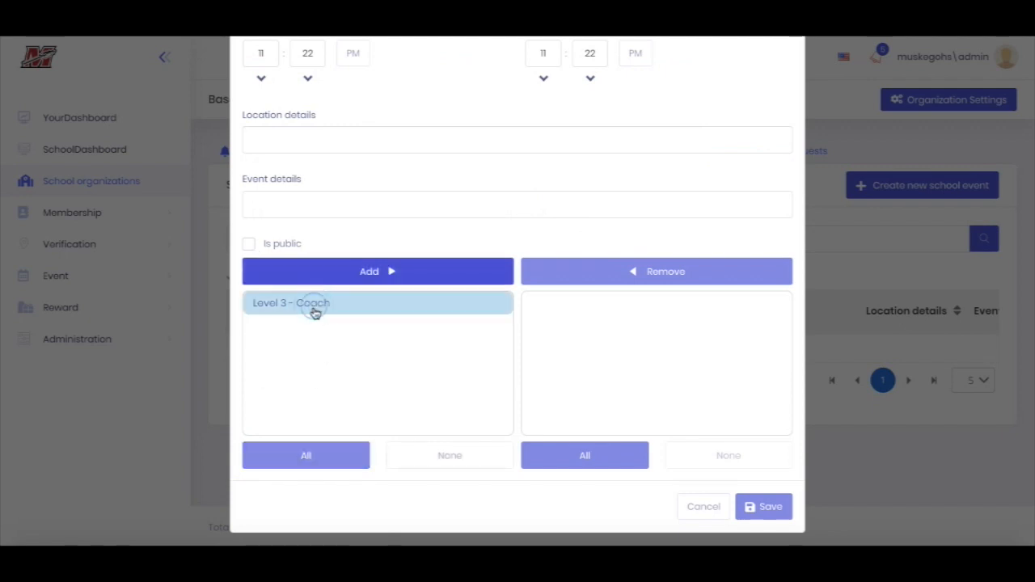
left_click(389, 275)
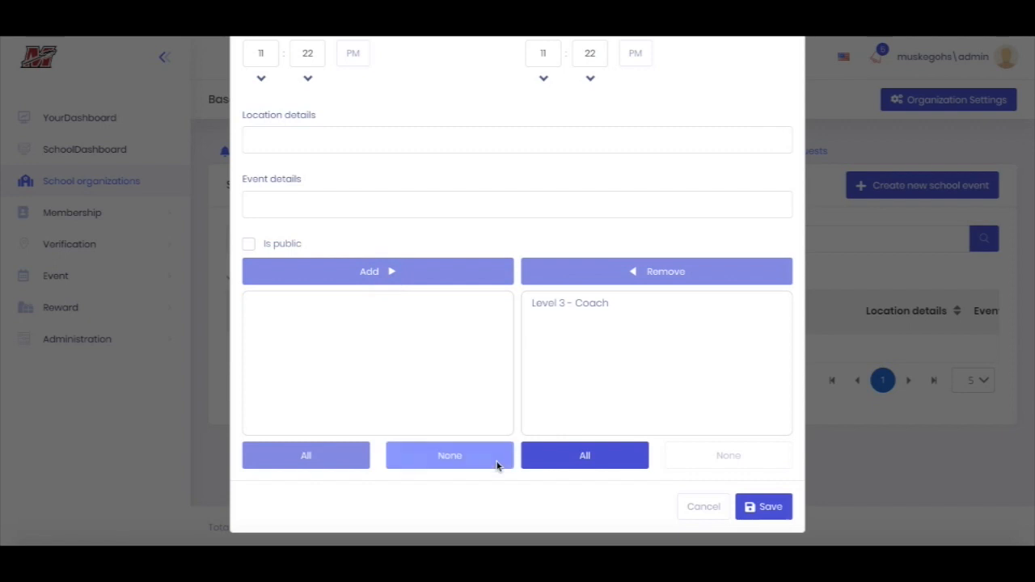
left_click(770, 510)
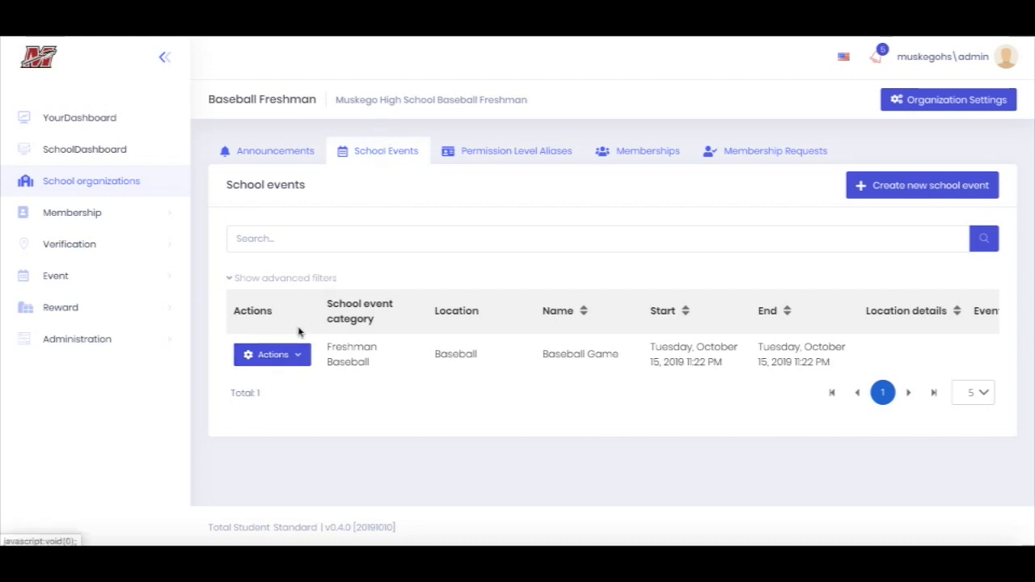
View the Baseball Game event's details with its QR code, and examine its attendance logs
left_click(286, 355)
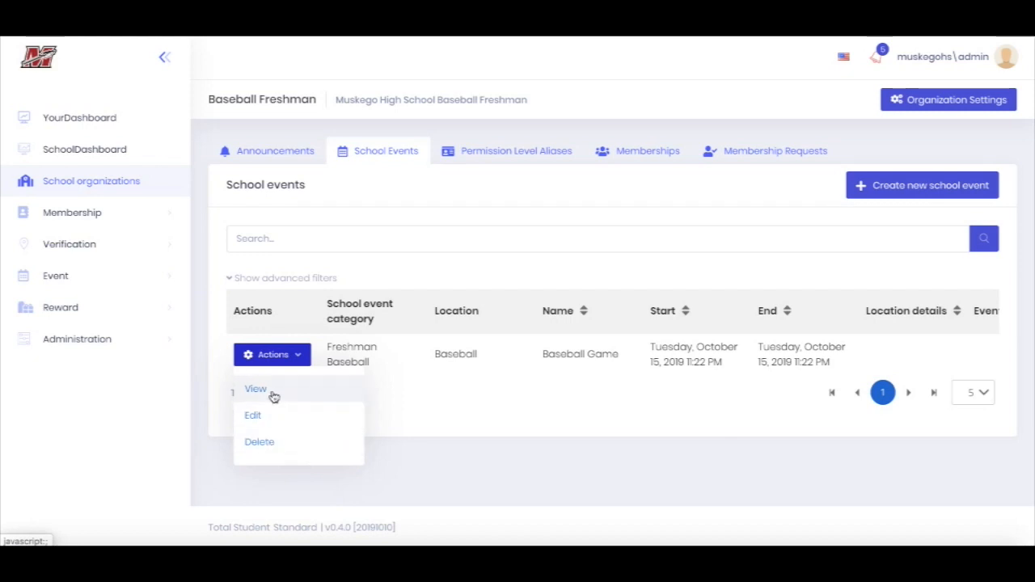
left_click(298, 390)
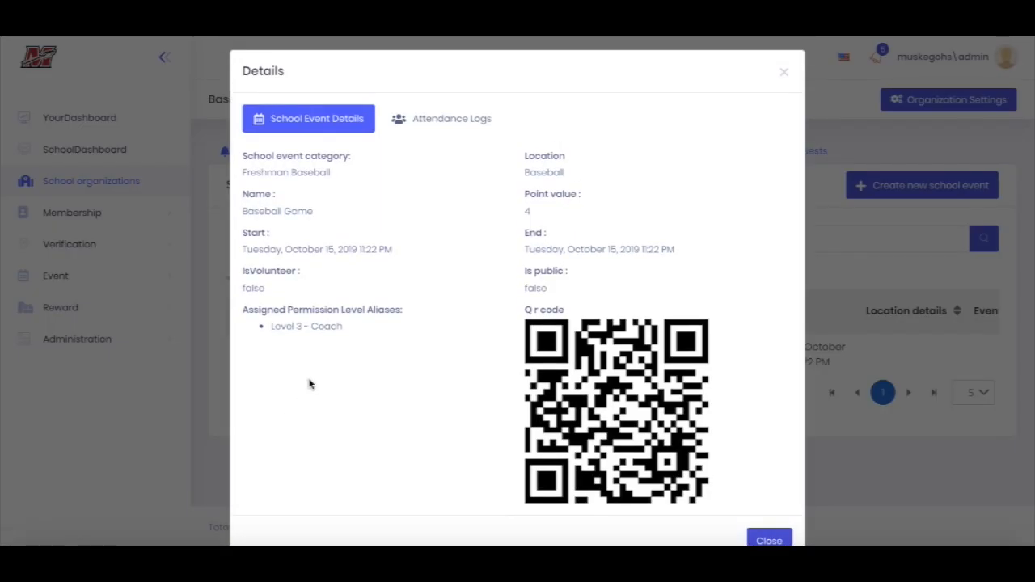
scroll(308, 384, "down", 1)
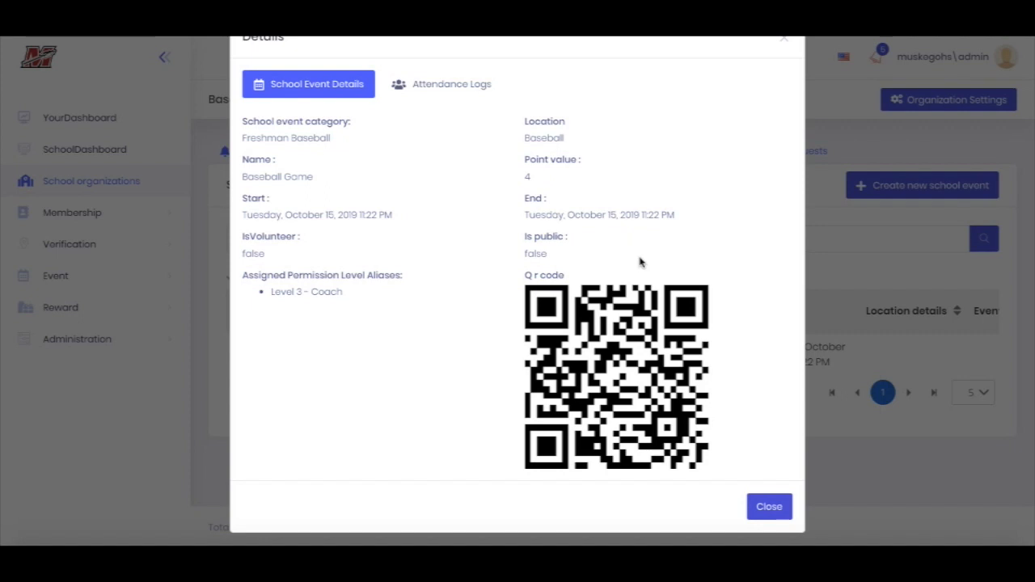
left_click(449, 91)
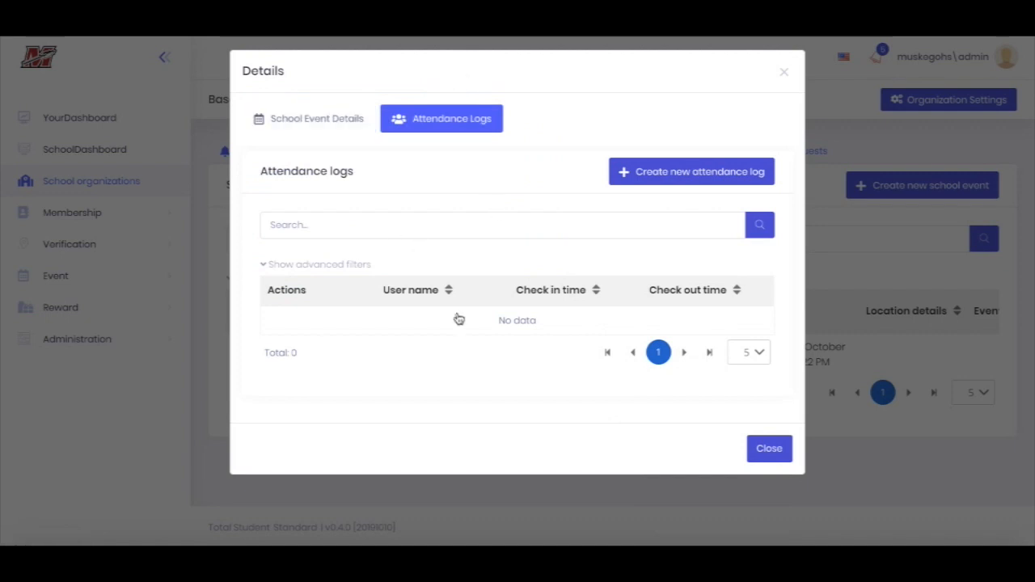